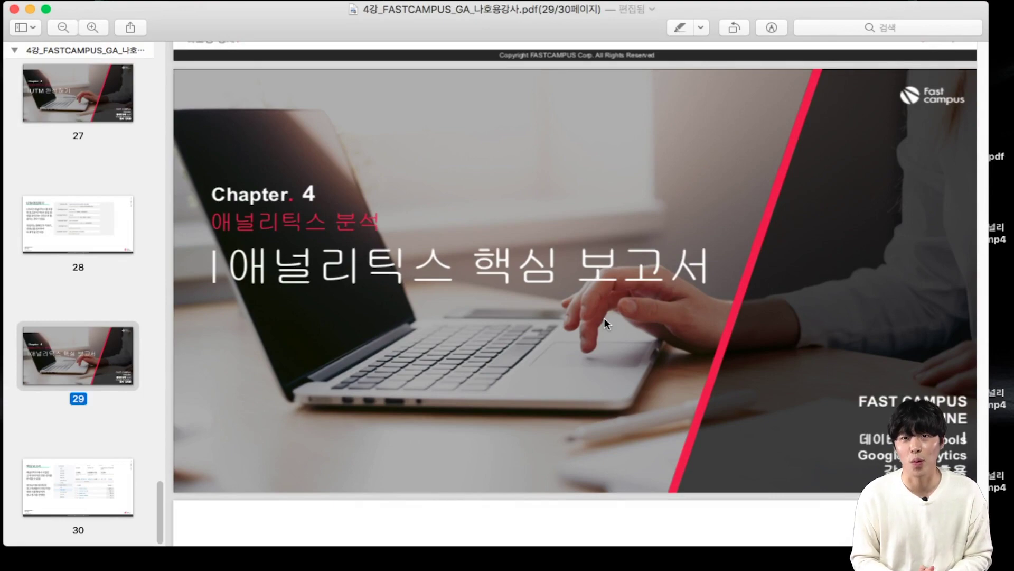
Step: Read the 핵심 보고서 slide, switch to Google Analytics in the browser, and view the real-time 트래픽 소스 and 이벤트 reports
{"action": "scroll", "coordinate": [604, 318], "scroll_direction": "down", "scroll_amount": 10}
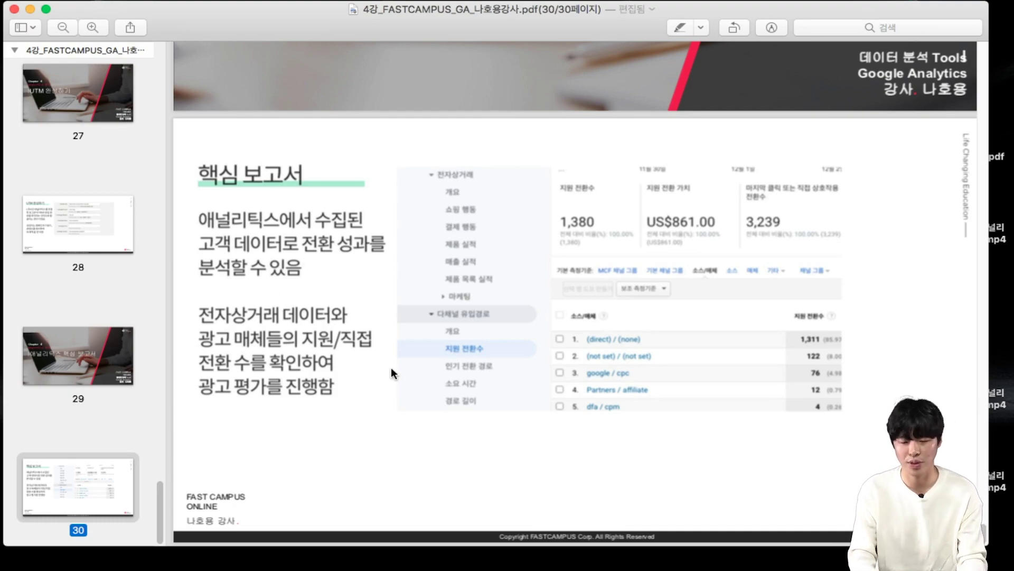
{"action": "key", "text": "super+Tab"}
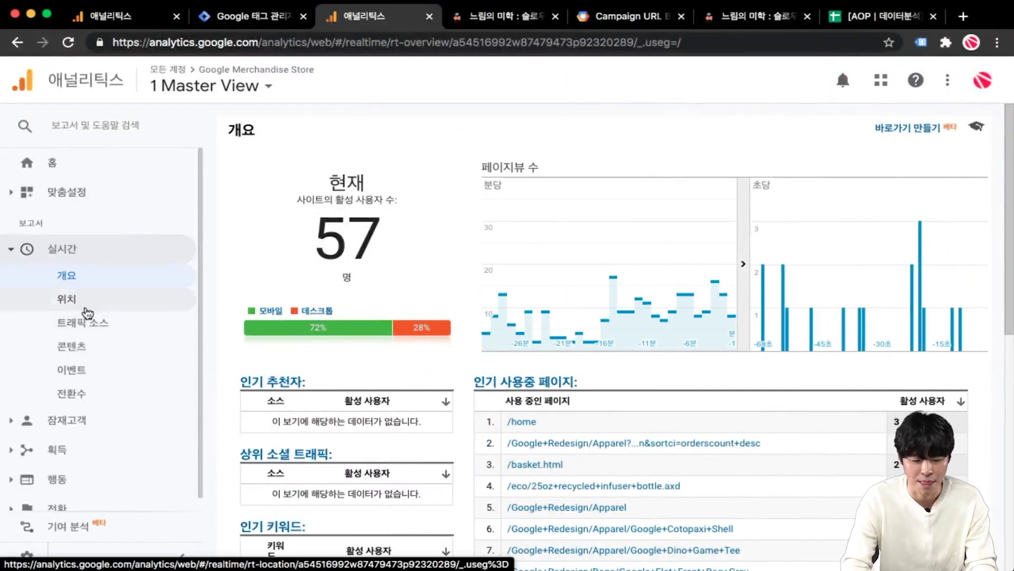
{"action": "scroll", "coordinate": [86, 311], "scroll_direction": "down", "scroll_amount": 1}
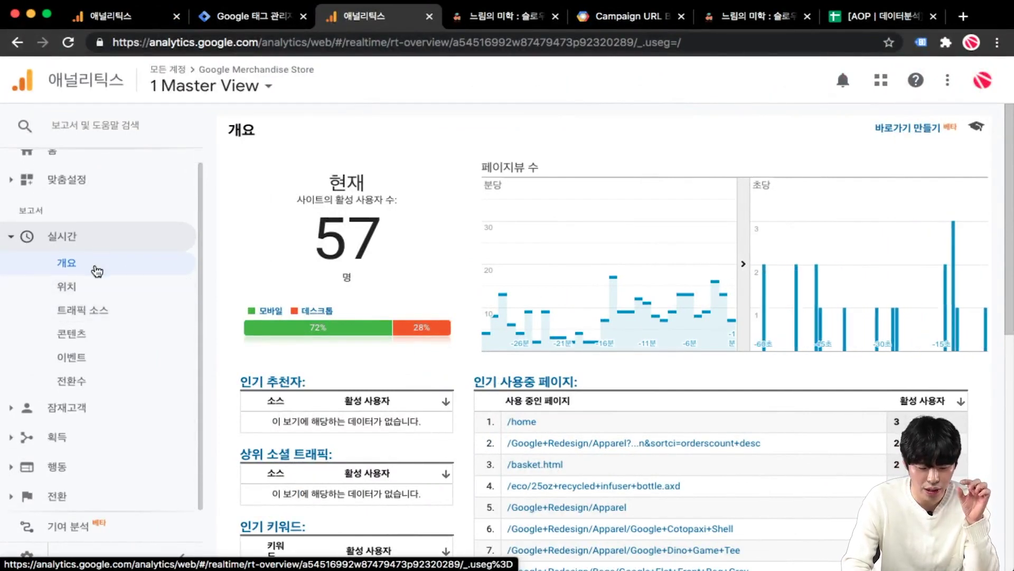
{"action": "left_click", "coordinate": [92, 307]}
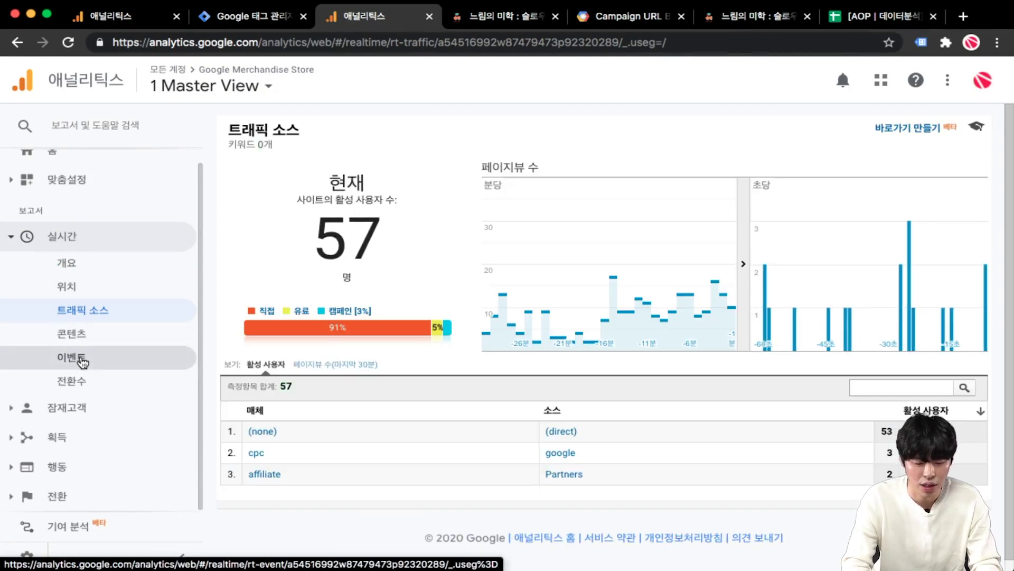
{"action": "left_click", "coordinate": [82, 361]}
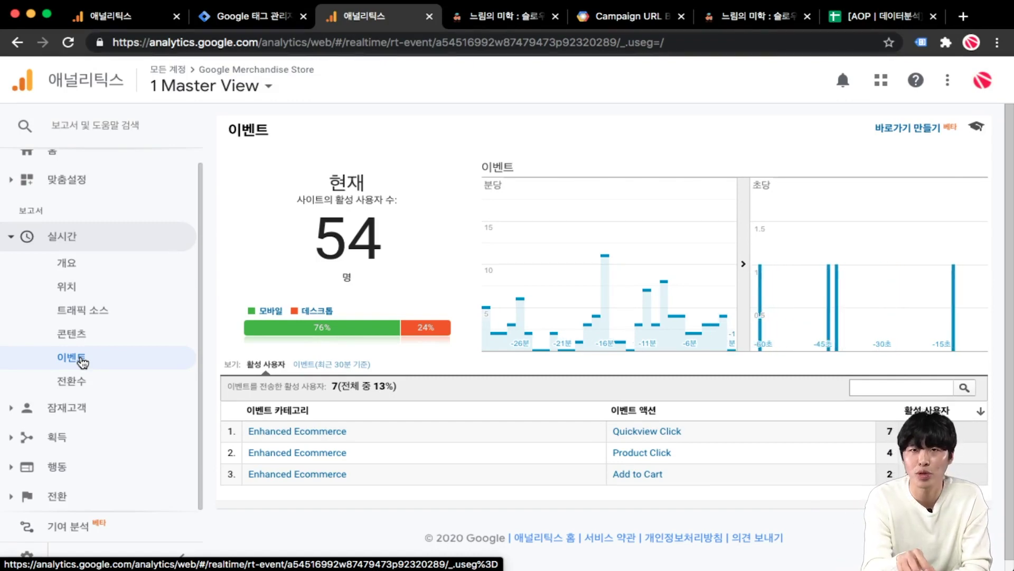
Step: Open the 동질 집단 분석 report under 잠재고객 and examine the daily user retention chart and cohort table
{"action": "left_click", "coordinate": [83, 408]}
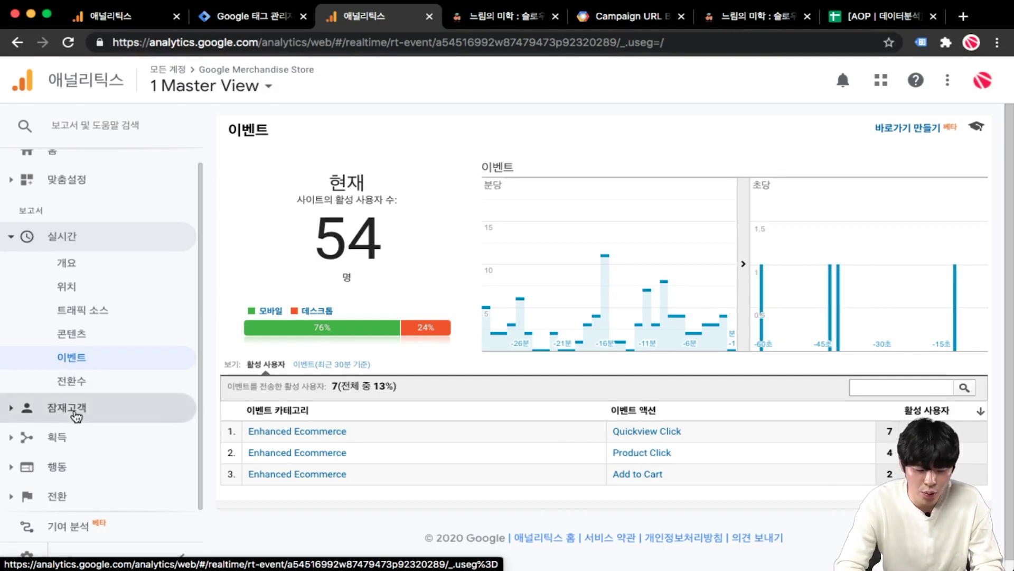
{"action": "scroll", "coordinate": [121, 312], "scroll_direction": "down", "scroll_amount": 3}
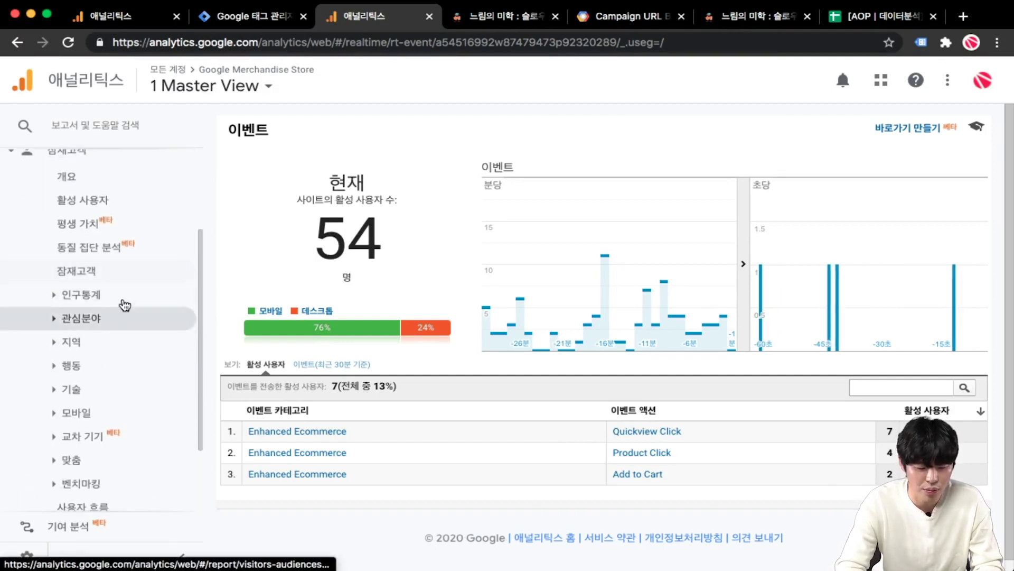
{"action": "scroll", "coordinate": [129, 236], "scroll_direction": "up", "scroll_amount": 3}
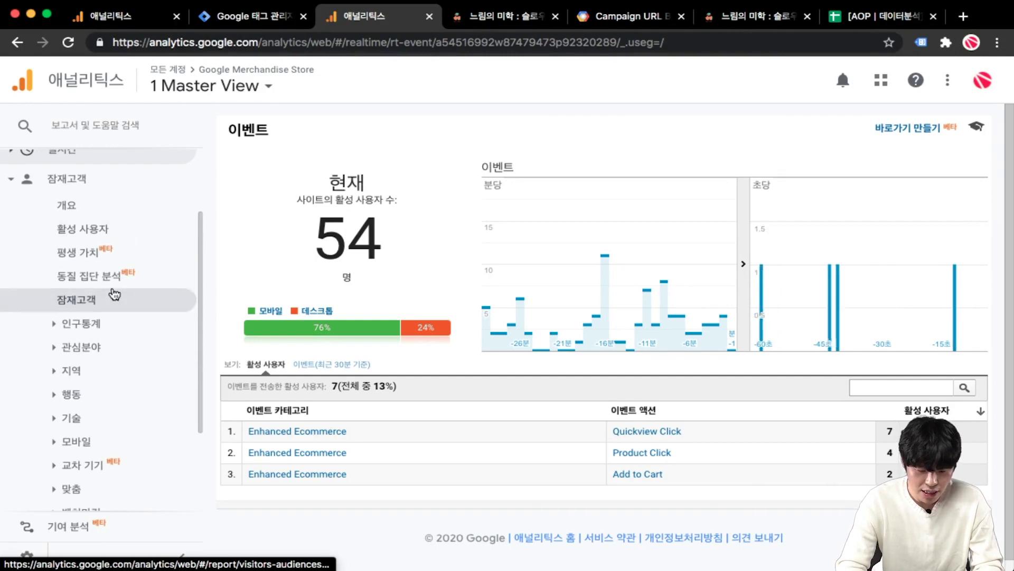
{"action": "left_click", "coordinate": [114, 291]}
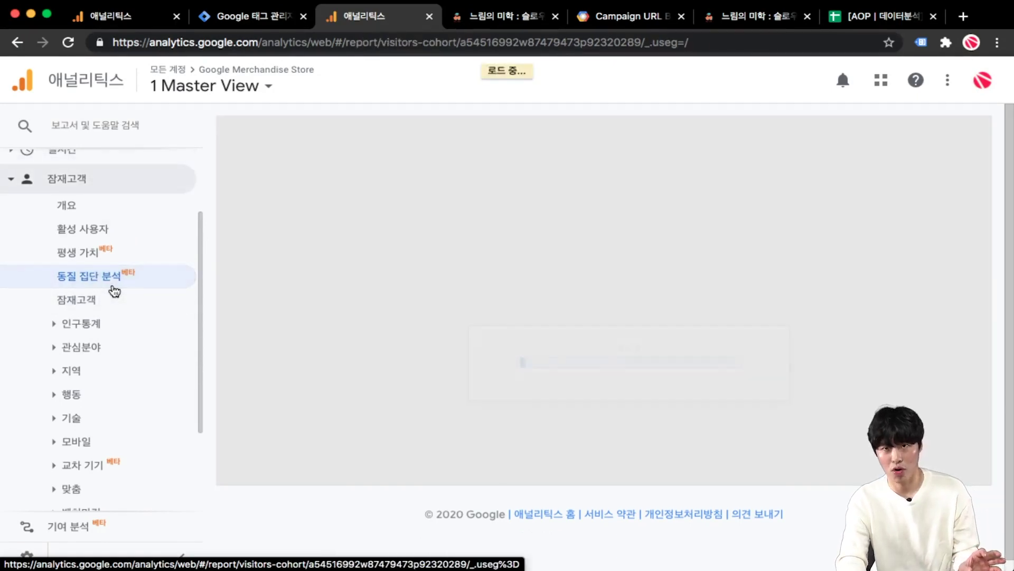
{"action": "scroll", "coordinate": [608, 398], "scroll_direction": "down", "scroll_amount": 3}
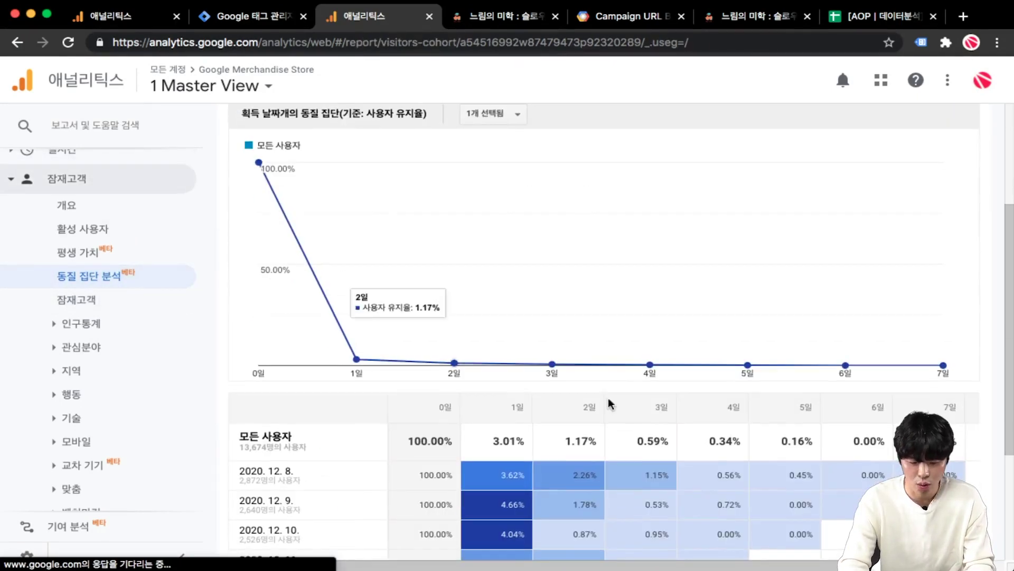
{"action": "scroll", "coordinate": [545, 501], "scroll_direction": "down", "scroll_amount": 3}
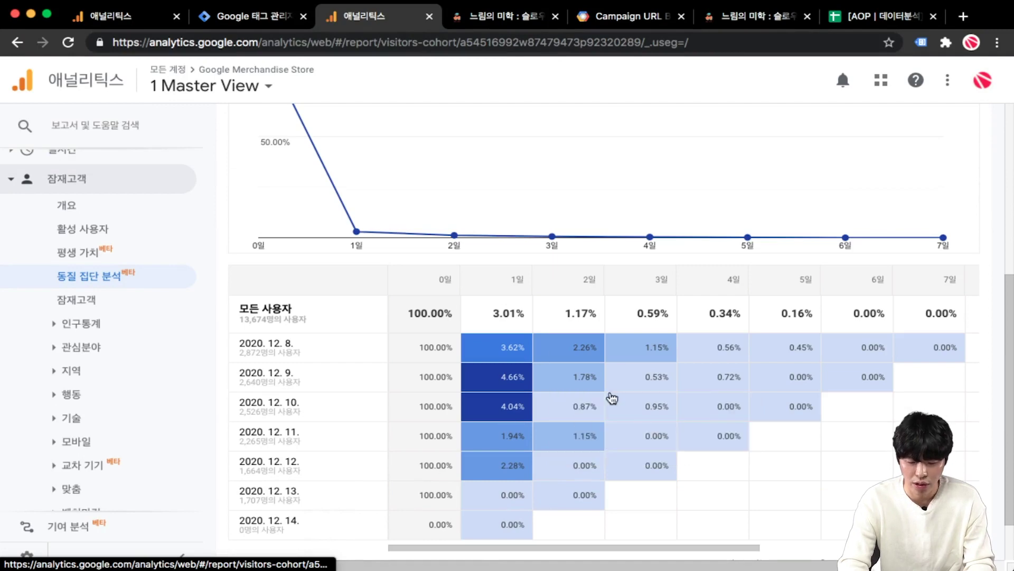
{"action": "mouse_move", "coordinate": [581, 348]}
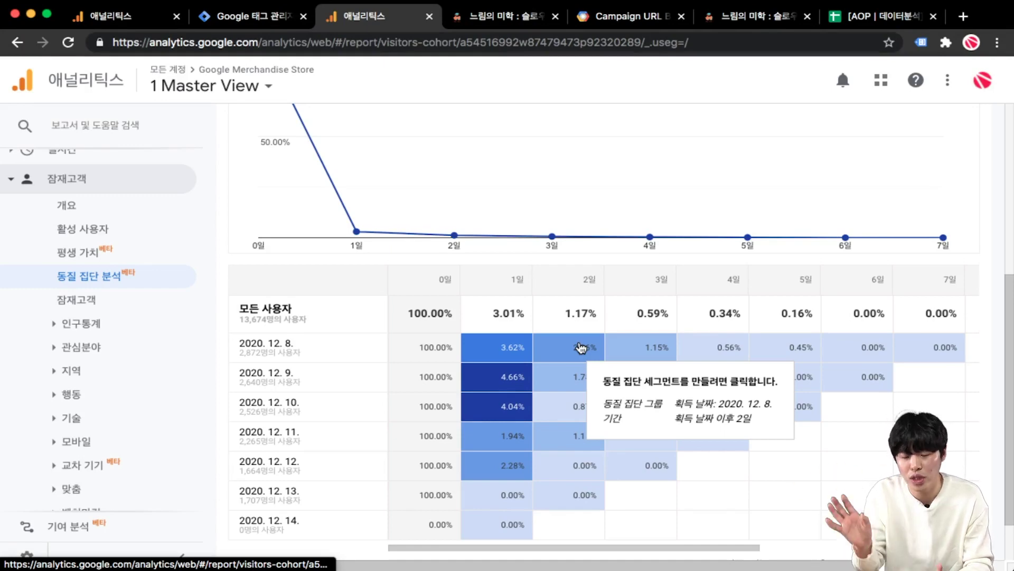
{"action": "scroll", "coordinate": [560, 430], "scroll_direction": "down", "scroll_amount": 1}
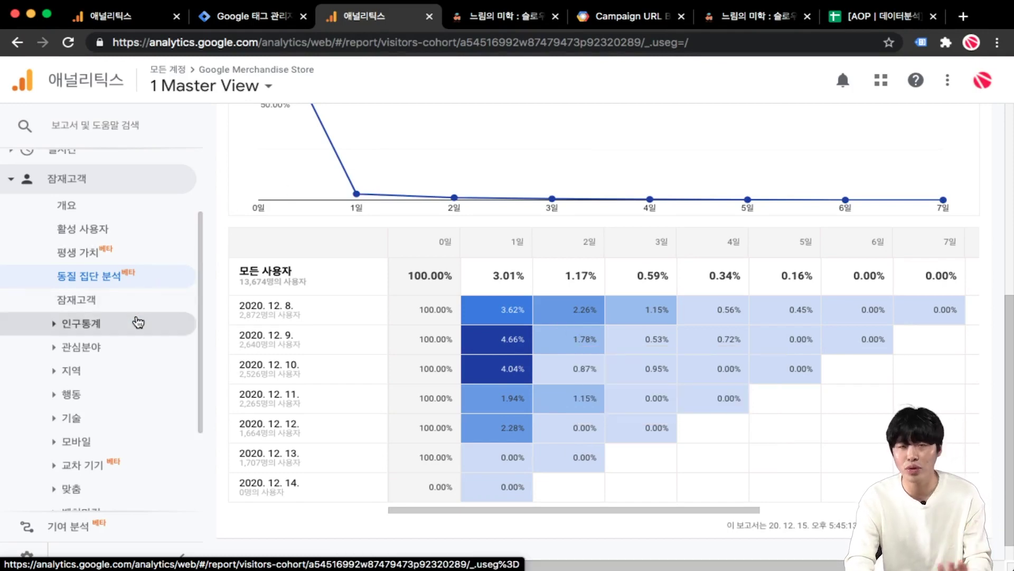
Step: Open the 소스/매체 report under 획득 > 전체 트래픽 and examine its table of traffic sources
{"action": "scroll", "coordinate": [138, 322], "scroll_direction": "down", "scroll_amount": 5}
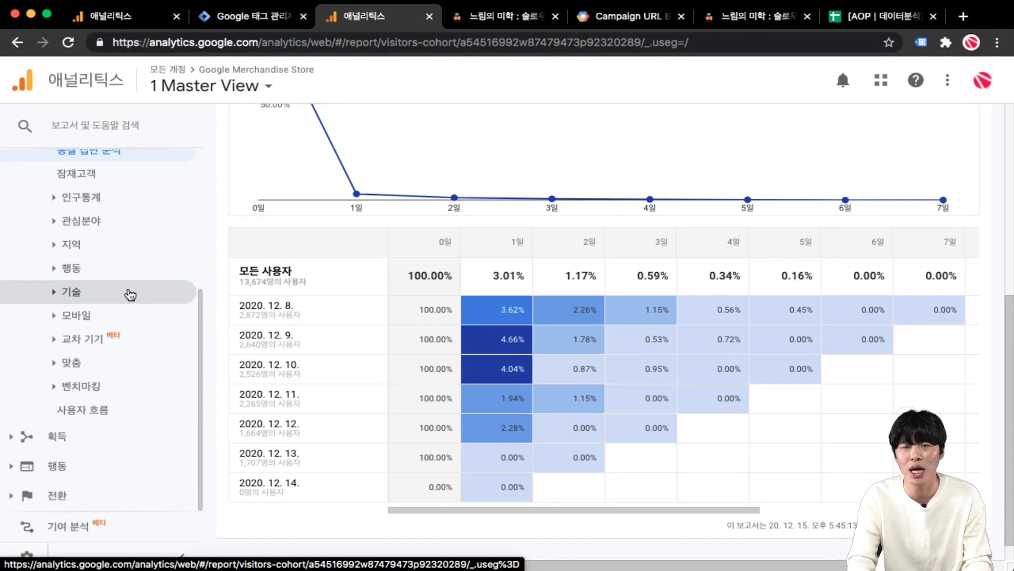
{"action": "left_click", "coordinate": [91, 449]}
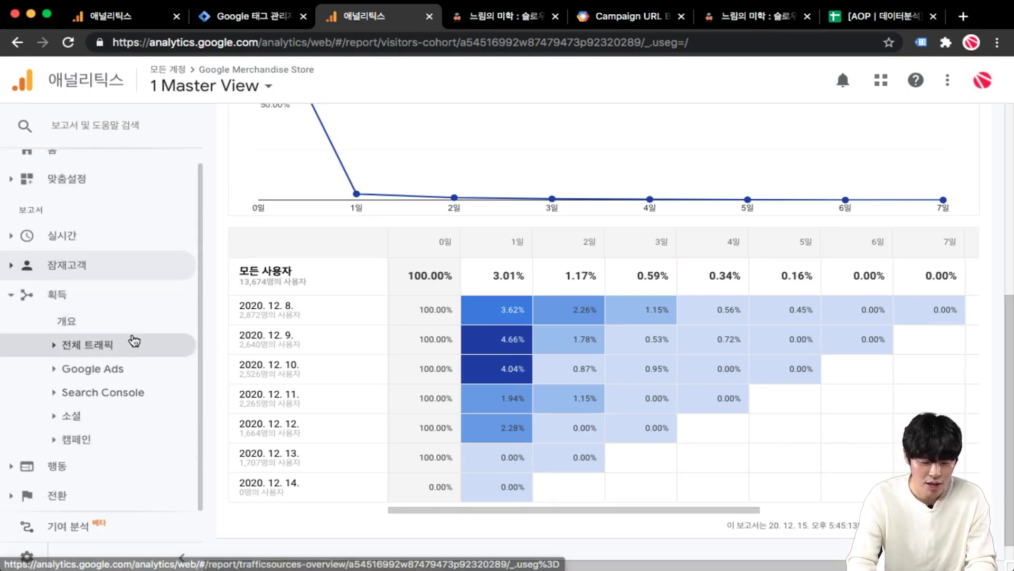
{"action": "left_click", "coordinate": [125, 344]}
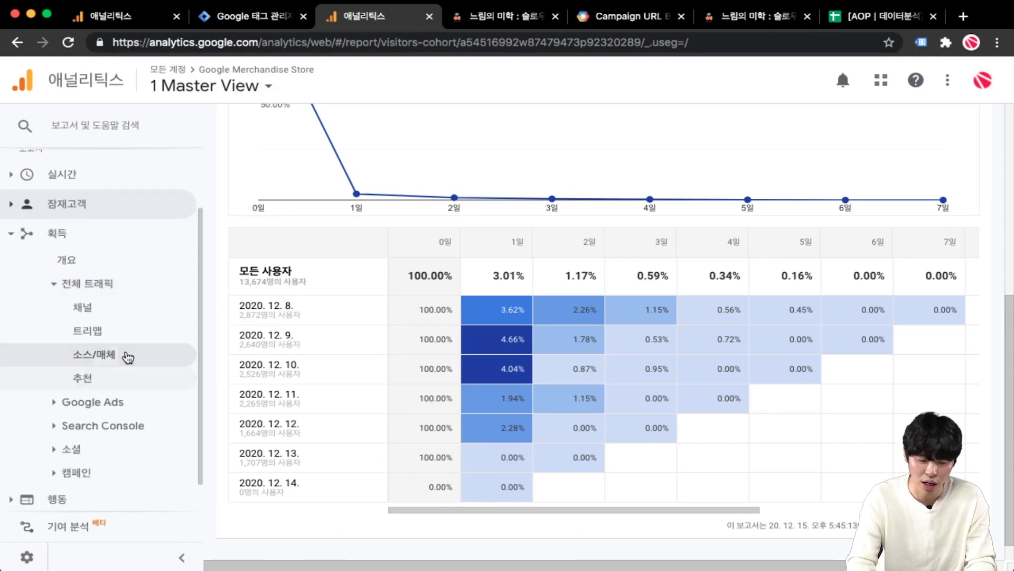
{"action": "left_click", "coordinate": [127, 355]}
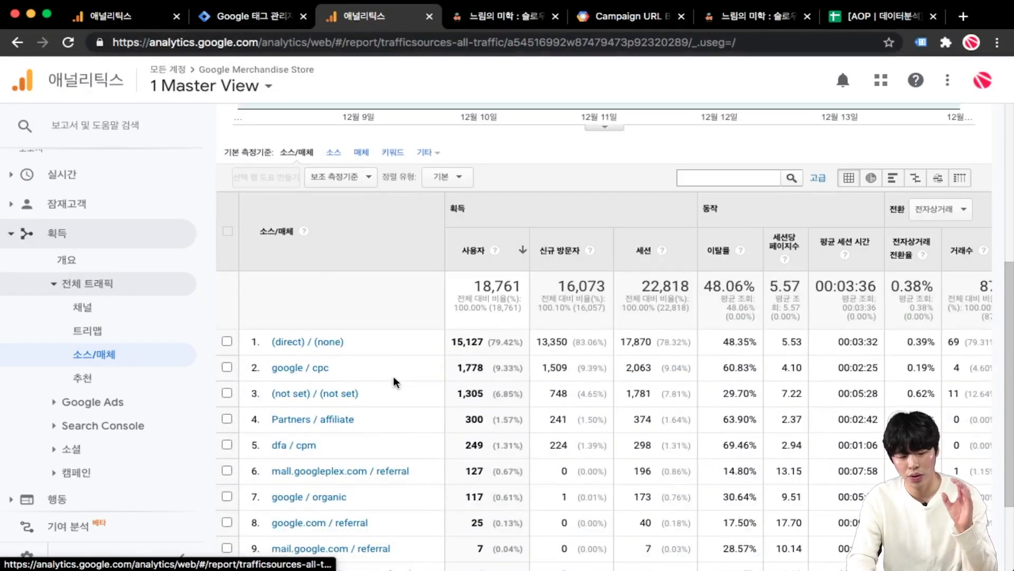
{"action": "scroll", "coordinate": [394, 376], "scroll_direction": "down", "scroll_amount": 2}
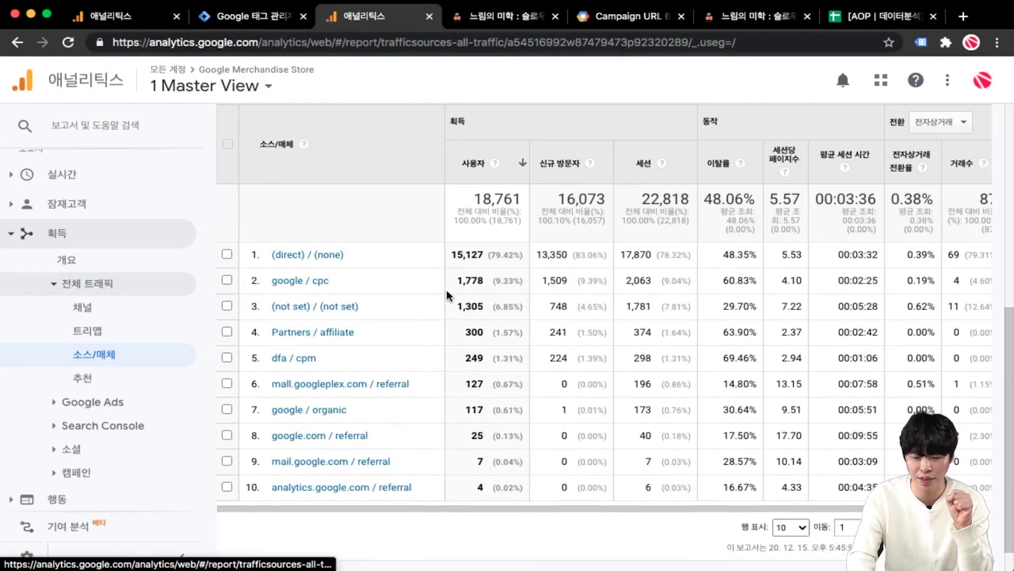
{"action": "scroll", "coordinate": [533, 275], "scroll_direction": "down", "scroll_amount": 1}
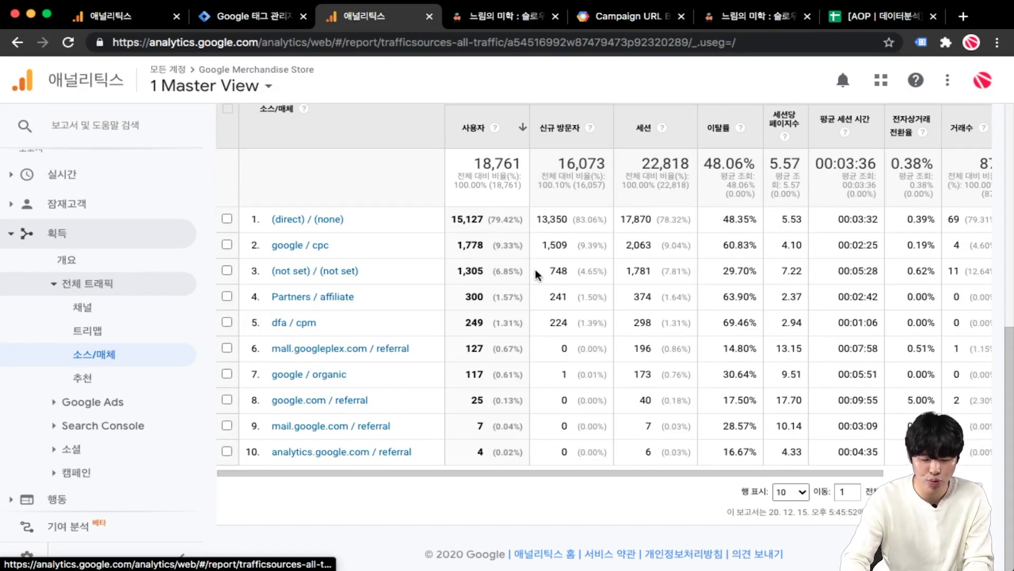
Step: Look through the Search Console, Google Ads and 소셜 report groups under 획득
{"action": "left_click", "coordinate": [130, 432]}
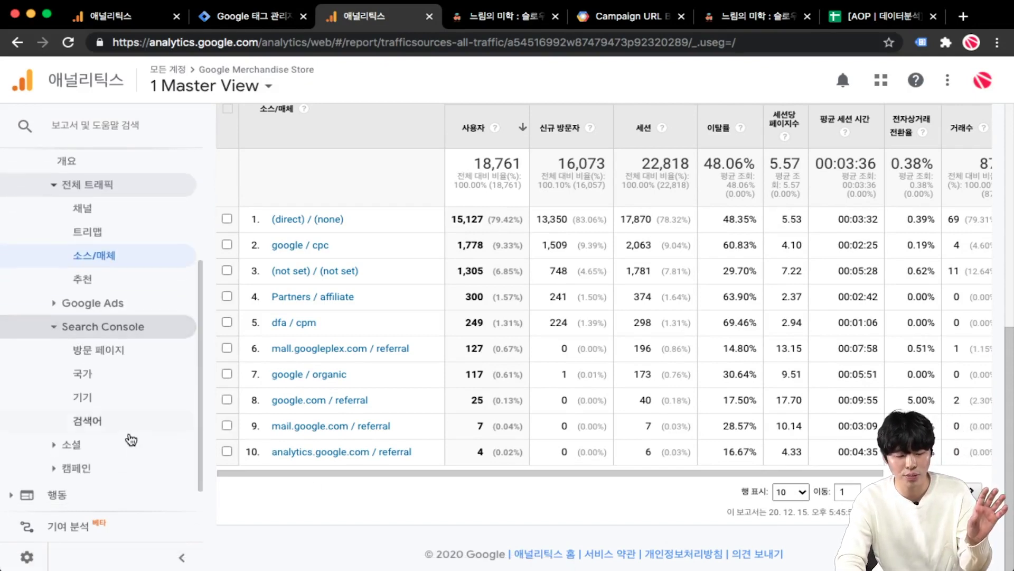
{"action": "left_click", "coordinate": [113, 273]}
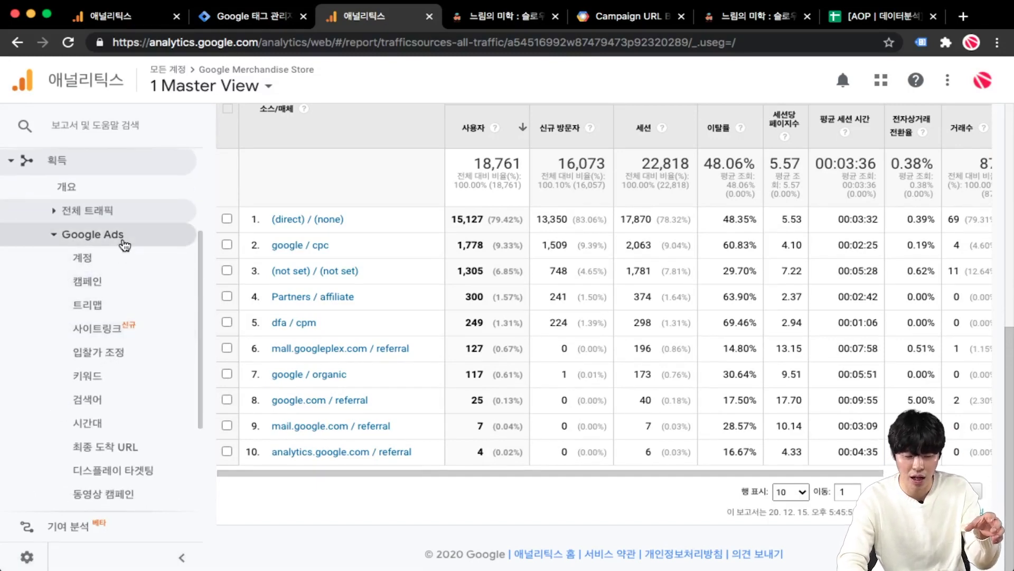
{"action": "left_click", "coordinate": [125, 245]}
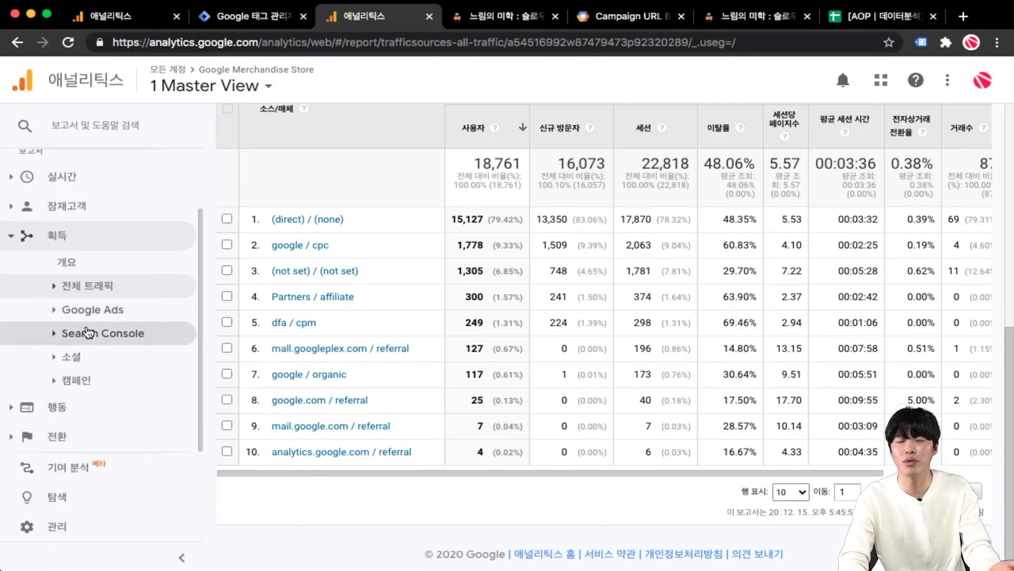
{"action": "left_click", "coordinate": [84, 356]}
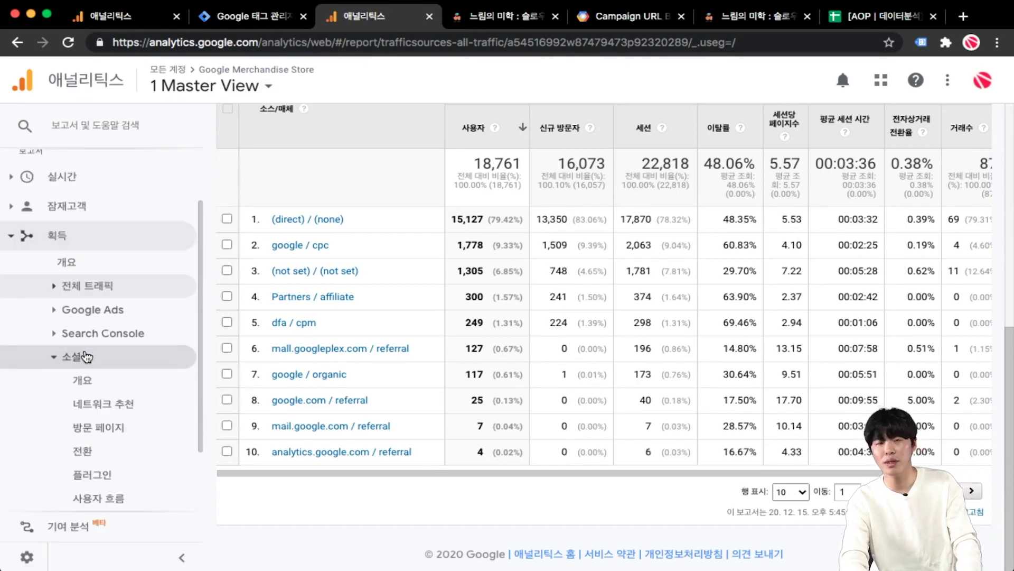
{"action": "left_click", "coordinate": [83, 356]}
Step: View the 모든 캠페인, 자연 키워드, 유료 키워드 and 비용 분석 reports in the 캠페인 group
{"action": "left_click", "coordinate": [82, 378]}
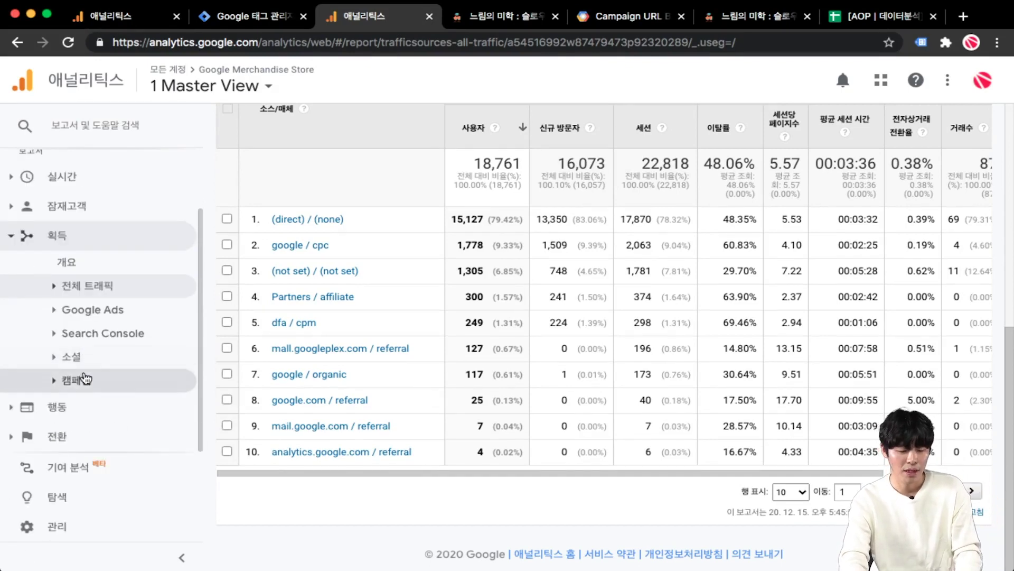
{"action": "left_click", "coordinate": [87, 373]}
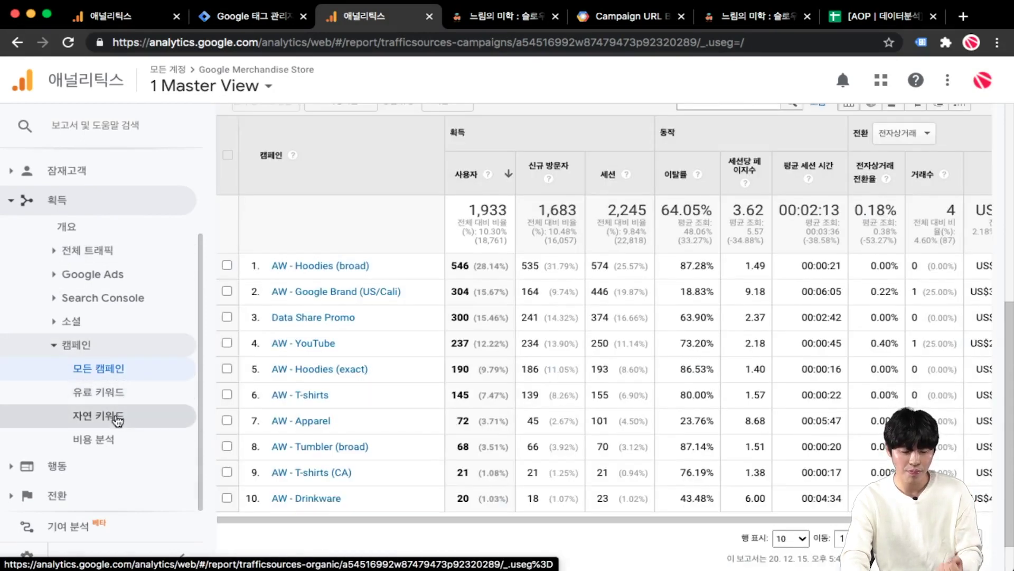
{"action": "left_click", "coordinate": [117, 417]}
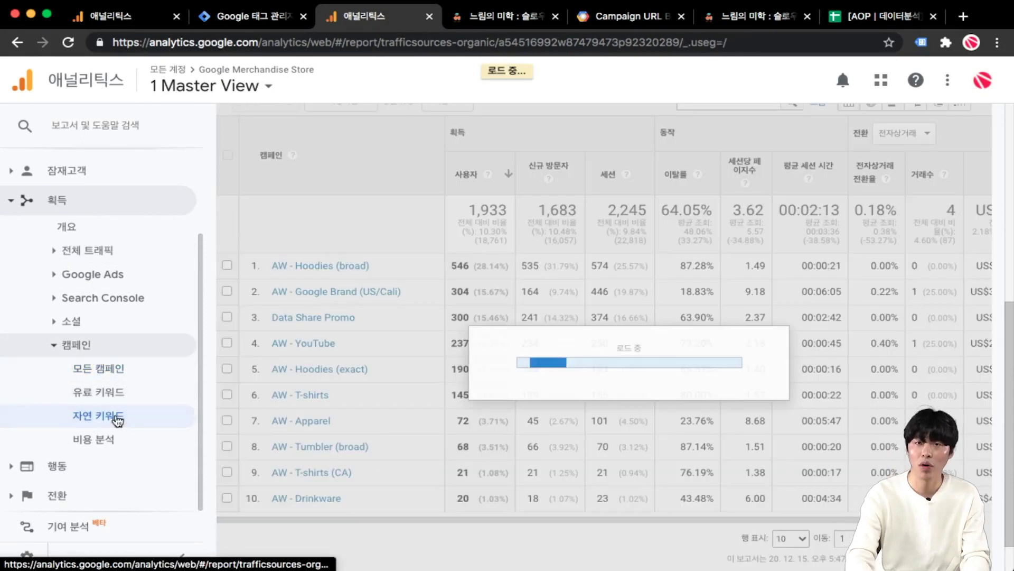
{"action": "left_click", "coordinate": [117, 401]}
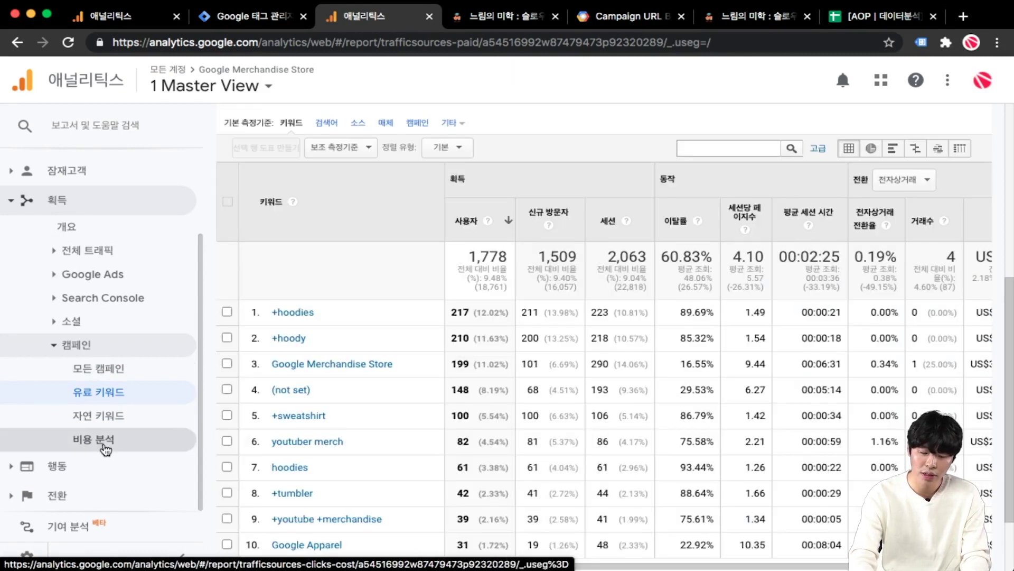
{"action": "left_click", "coordinate": [105, 439]}
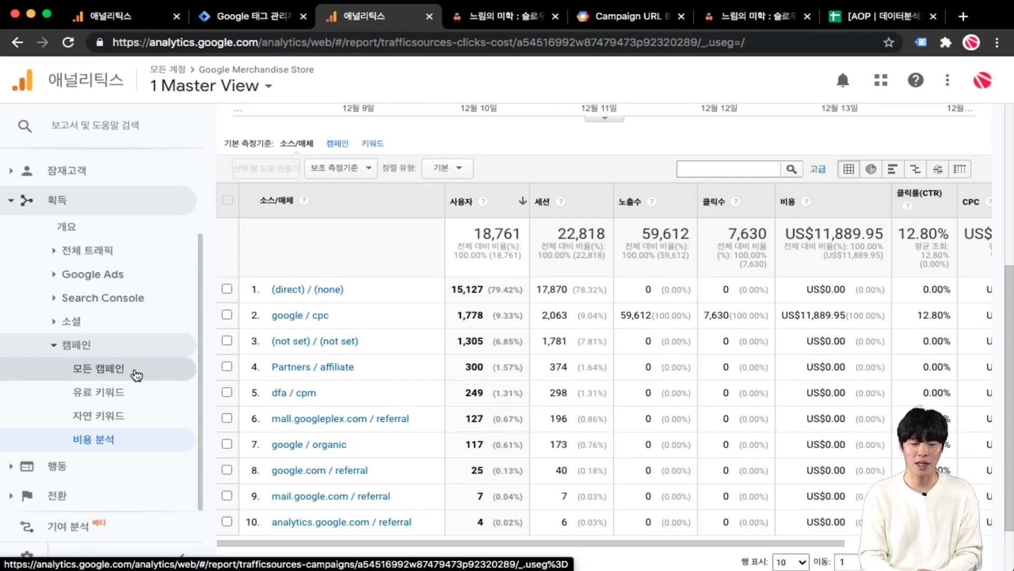
Step: Open the 행동 흐름 report under 행동 and examine the flow from landing pages through the first interactions
{"action": "left_click", "coordinate": [82, 474]}
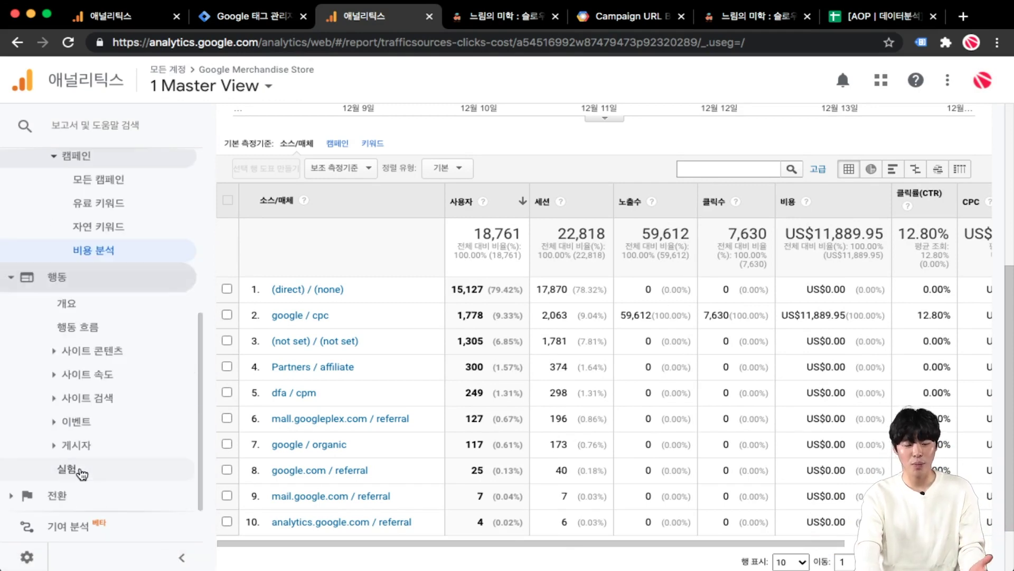
{"action": "left_click", "coordinate": [122, 330]}
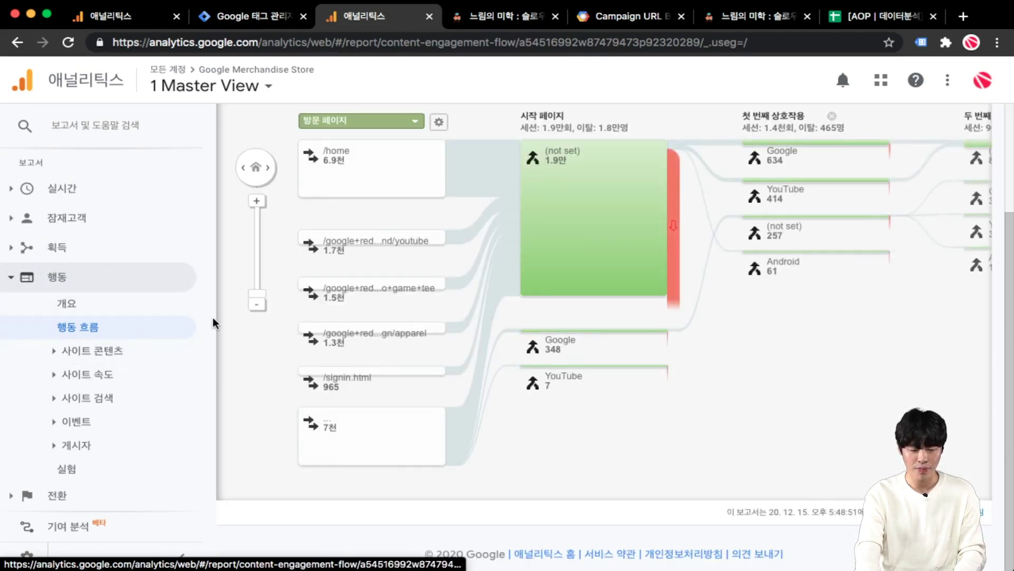
{"action": "scroll", "coordinate": [213, 317], "scroll_direction": "up", "scroll_amount": 2}
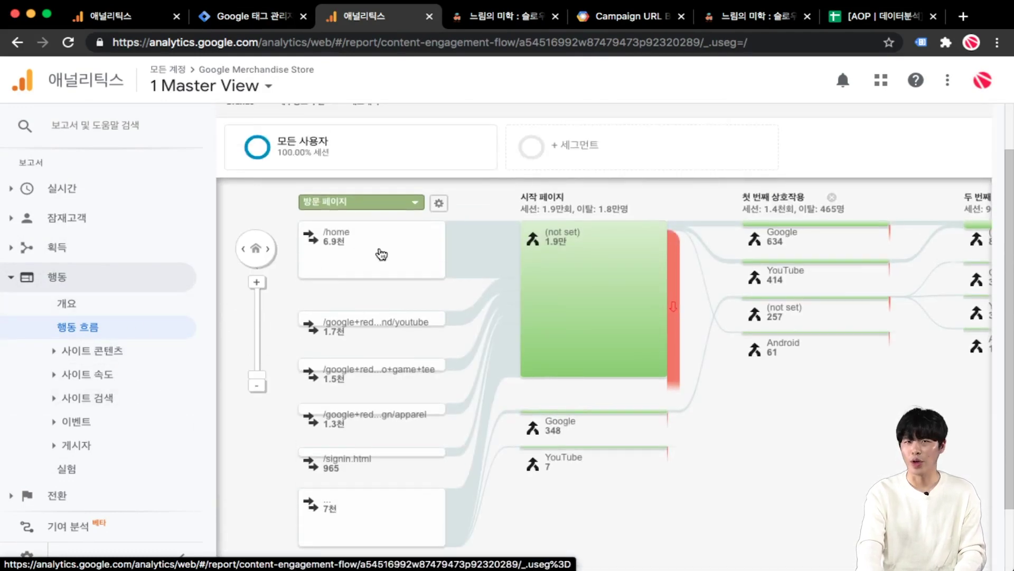
{"action": "scroll", "coordinate": [380, 254], "scroll_direction": "up", "scroll_amount": 1}
{"action": "scroll", "coordinate": [382, 255], "scroll_direction": "down", "scroll_amount": 1}
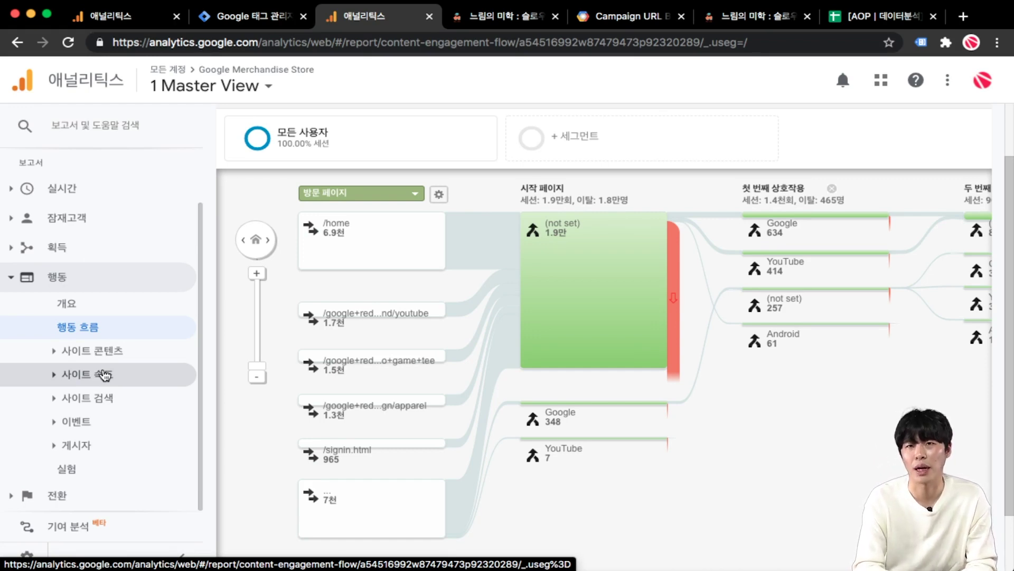
Step: Open the 방문 페이지 report under 사이트 콘텐츠 and examine the landing page table
{"action": "left_click", "coordinate": [100, 352]}
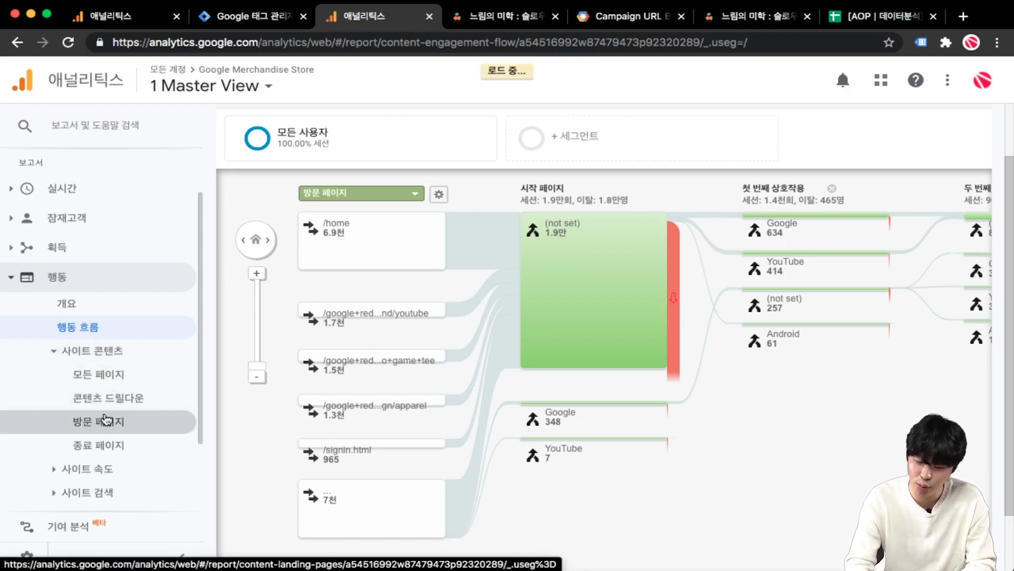
{"action": "left_click", "coordinate": [106, 420]}
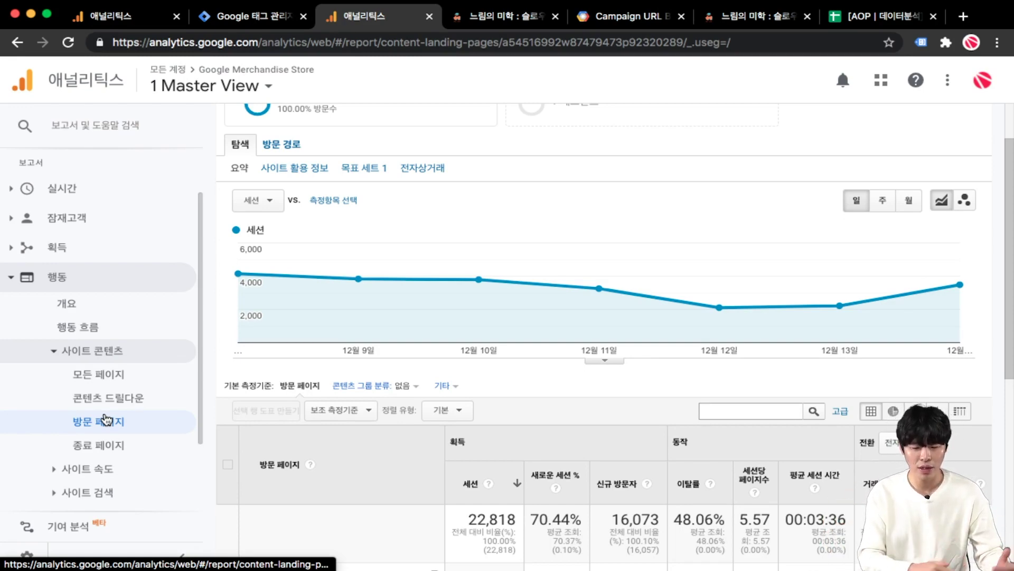
{"action": "scroll", "coordinate": [105, 420], "scroll_direction": "down", "scroll_amount": 2}
{"action": "scroll", "coordinate": [294, 471], "scroll_direction": "down", "scroll_amount": 4}
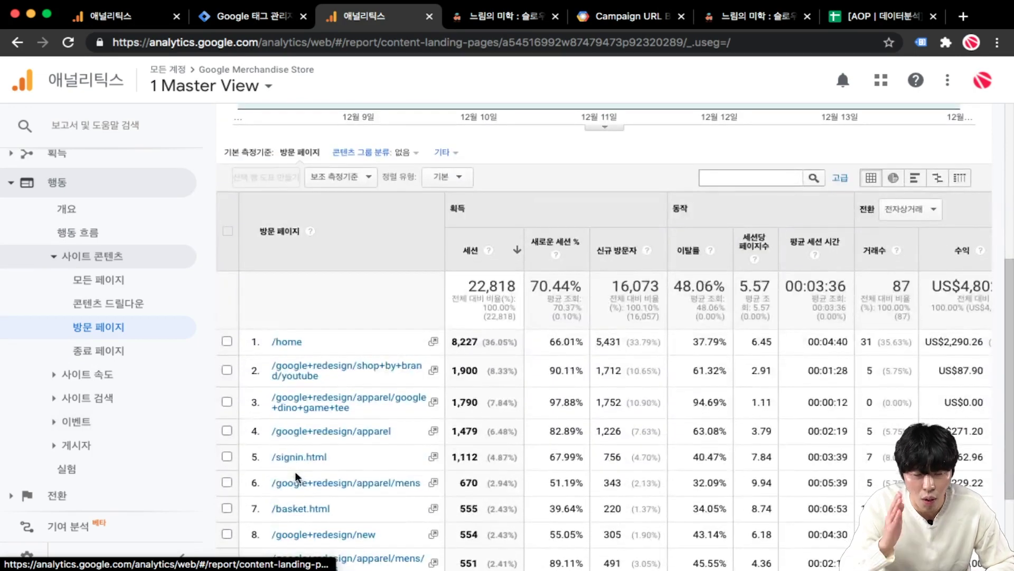
Step: Read through the rest of the landing page table and open the 인기 이벤트 report under 이벤트
{"action": "scroll", "coordinate": [294, 471], "scroll_direction": "down", "scroll_amount": 3}
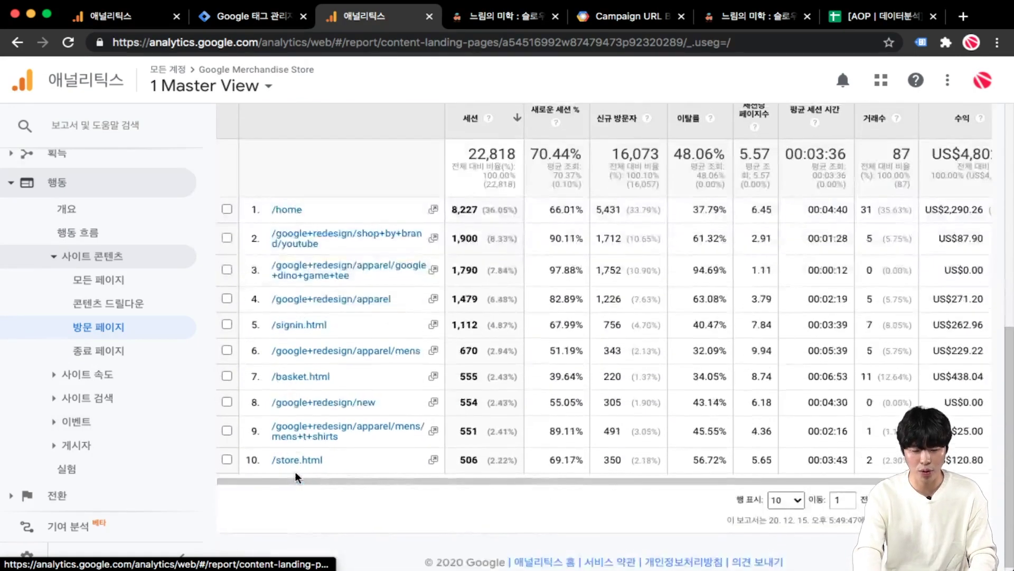
{"action": "scroll", "coordinate": [295, 471], "scroll_direction": "up", "scroll_amount": 1}
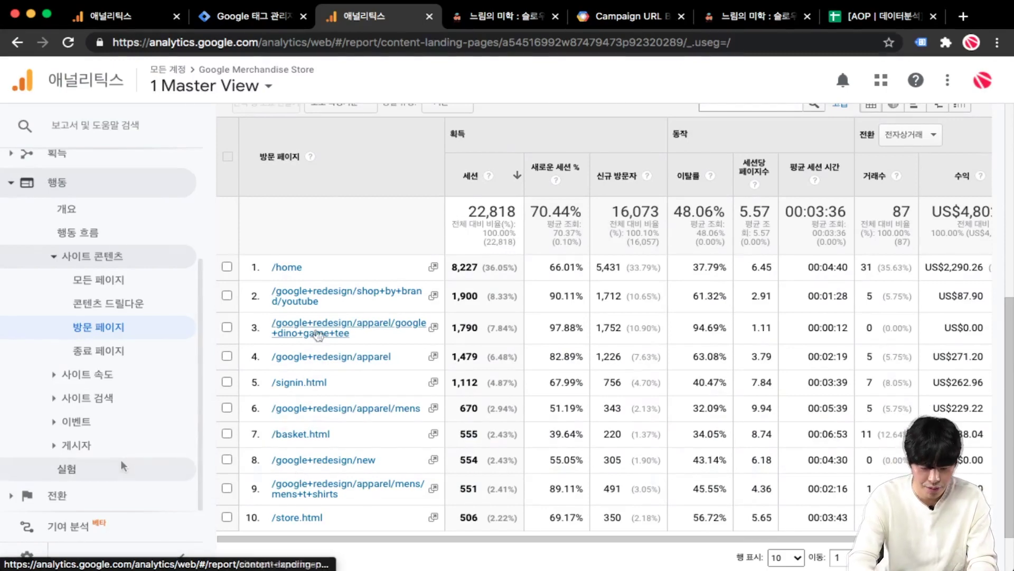
{"action": "left_click", "coordinate": [121, 425]}
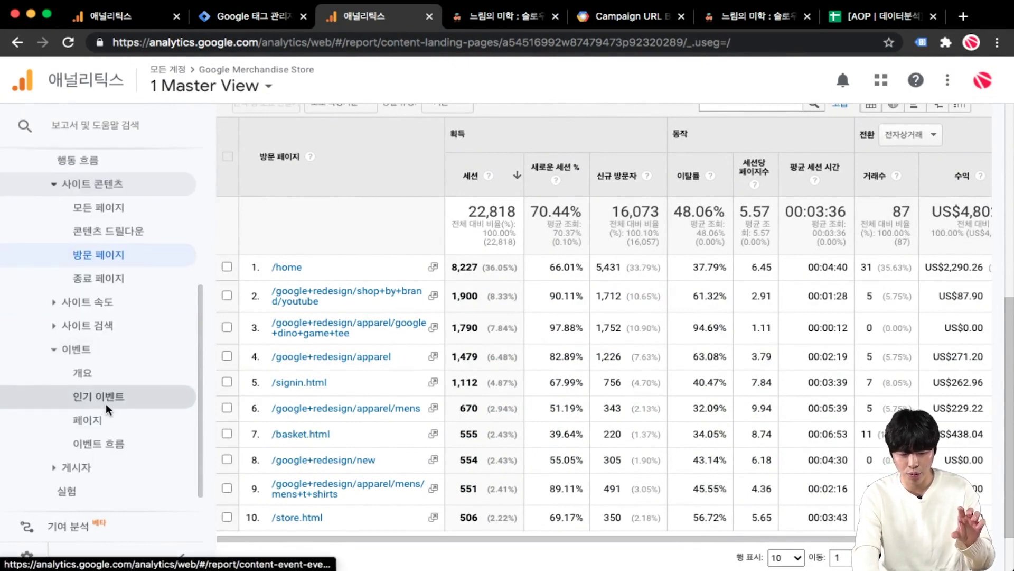
{"action": "left_click", "coordinate": [106, 404]}
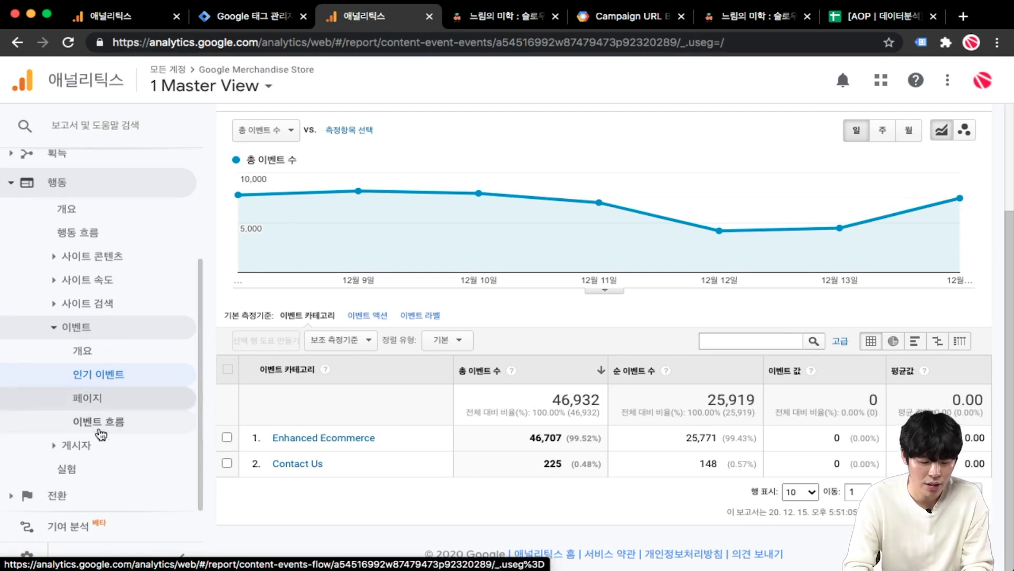
Step: Open the 유입경로 시각화 report in the 목표 group under 전환
{"action": "scroll", "coordinate": [85, 465], "scroll_direction": "down", "scroll_amount": 1}
{"action": "scroll", "coordinate": [87, 467], "scroll_direction": "down", "scroll_amount": 2}
{"action": "left_click", "coordinate": [90, 466]}
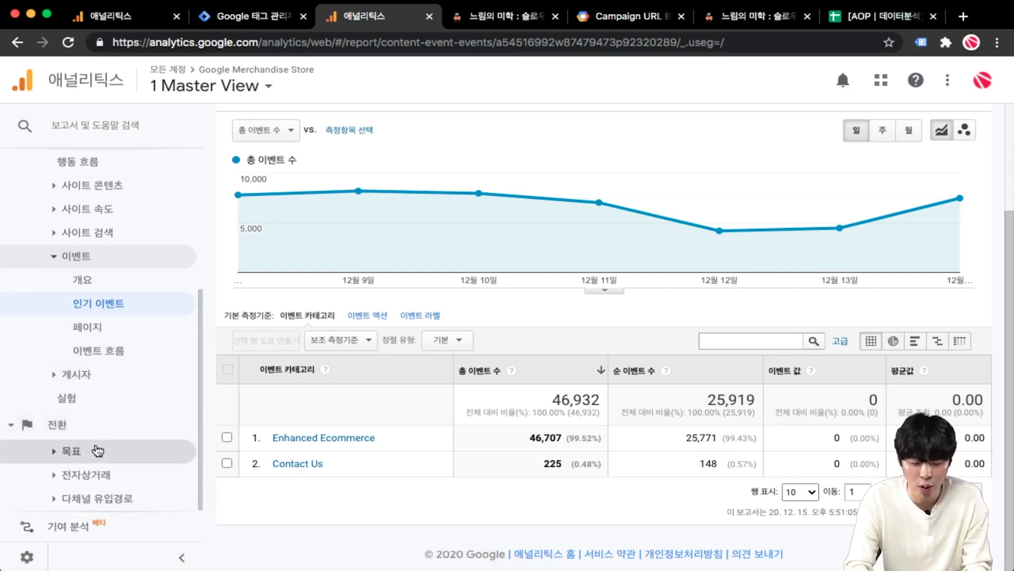
{"action": "left_click", "coordinate": [97, 450]}
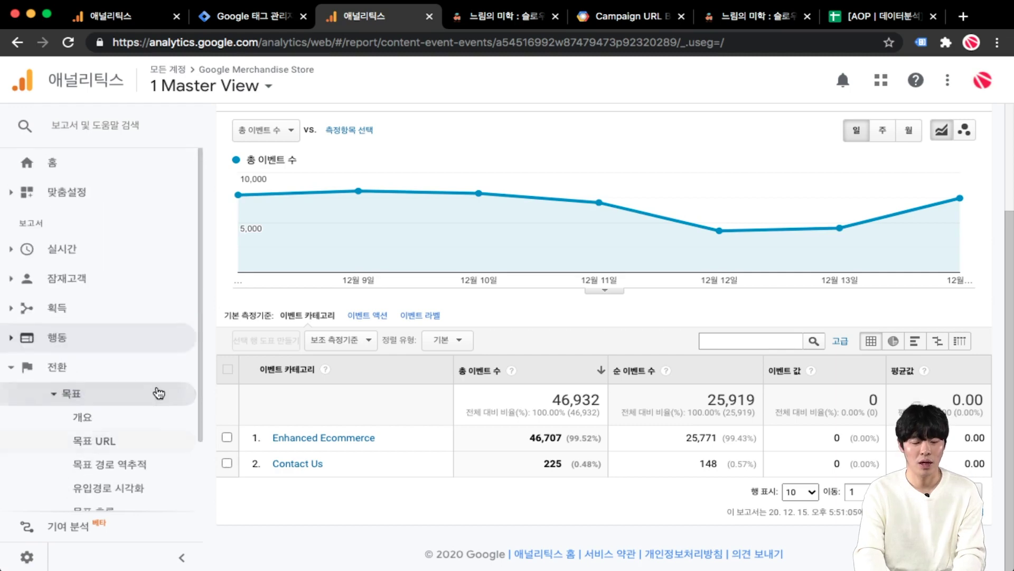
{"action": "scroll", "coordinate": [132, 433], "scroll_direction": "down", "scroll_amount": 2}
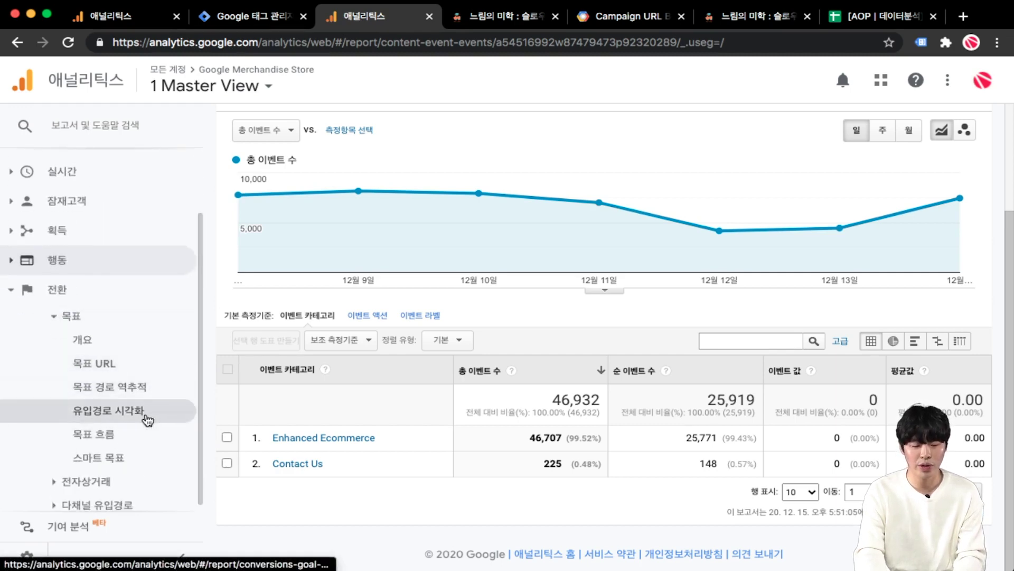
{"action": "left_click", "coordinate": [147, 417]}
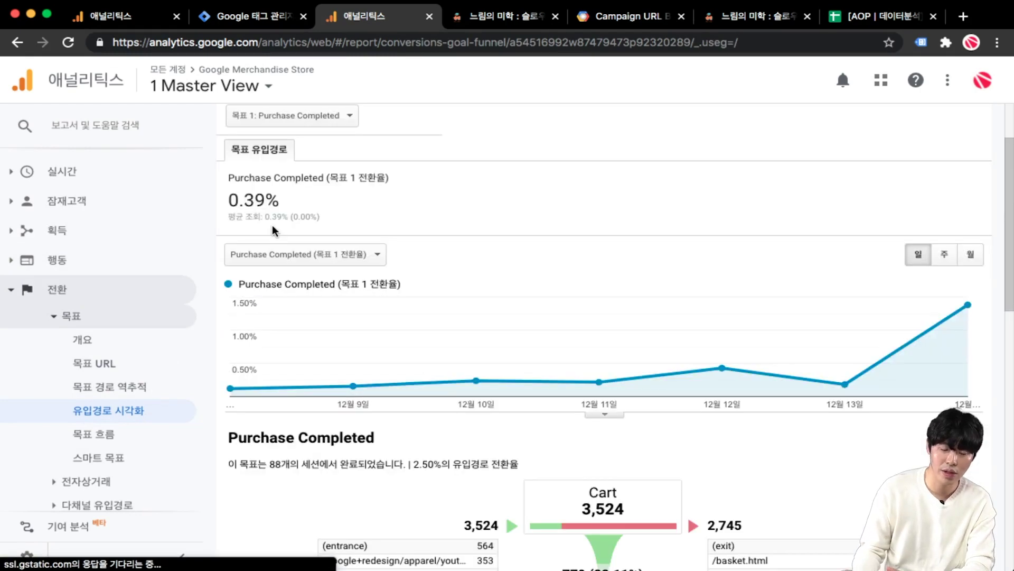
Step: Examine the Purchase Completed funnel from Cart through Billing and Shipping, Payment and Review, including the entries and exits at each stage
{"action": "scroll", "coordinate": [622, 224], "scroll_direction": "down", "scroll_amount": 6}
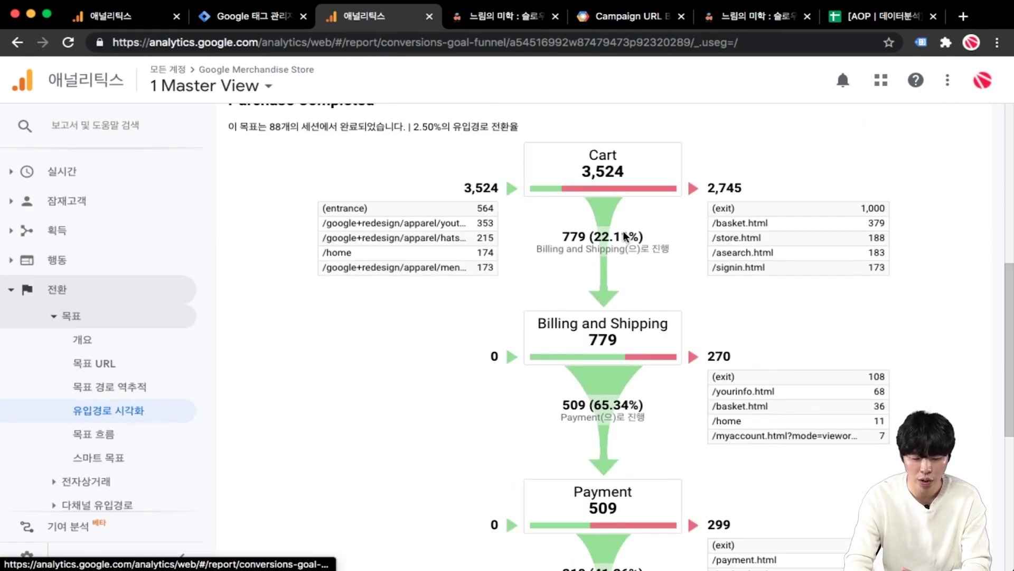
{"action": "scroll", "coordinate": [521, 292], "scroll_direction": "down", "scroll_amount": 3}
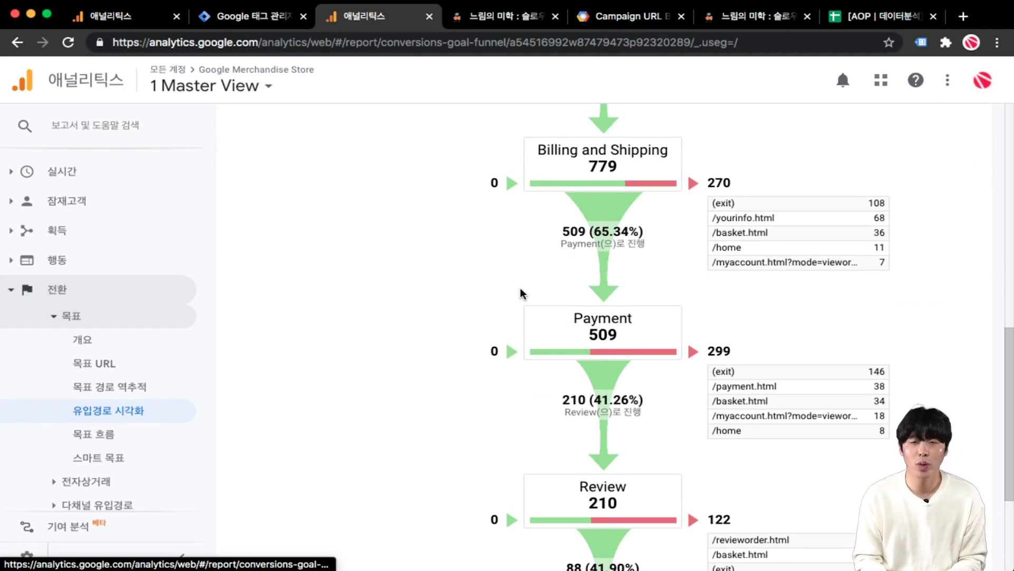
{"action": "scroll", "coordinate": [650, 212], "scroll_direction": "up", "scroll_amount": 5}
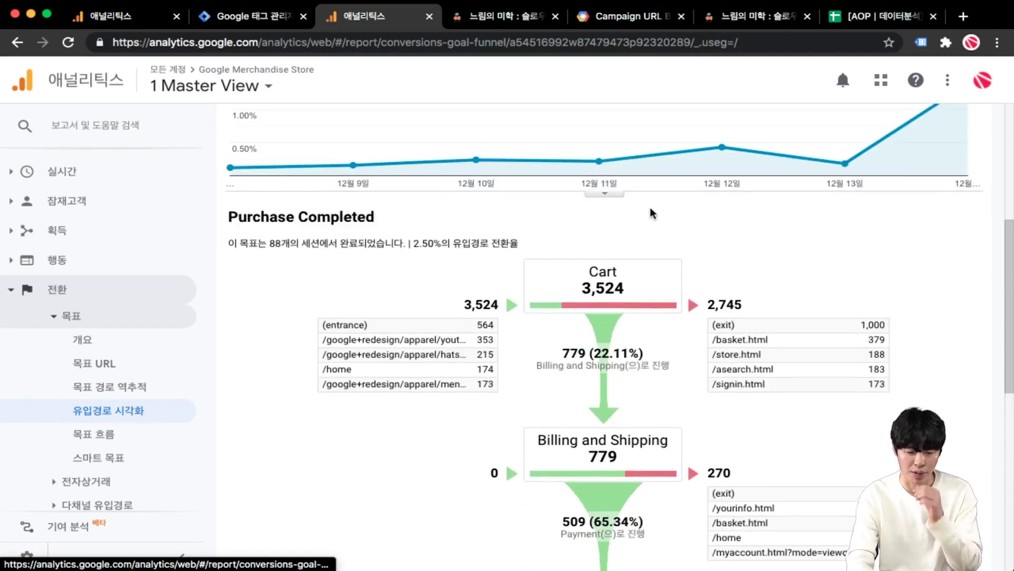
{"action": "scroll", "coordinate": [651, 212], "scroll_direction": "up", "scroll_amount": 3}
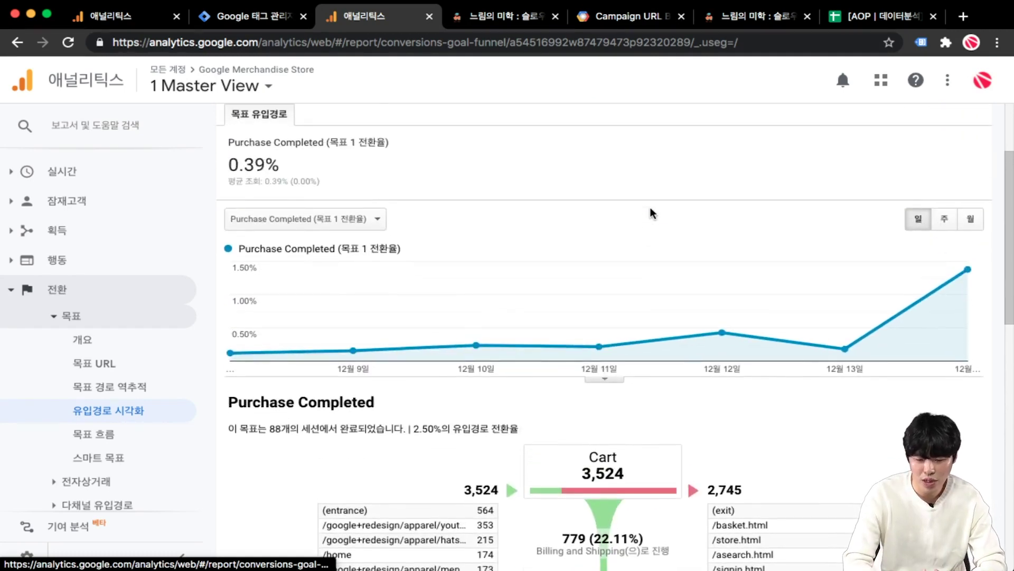
{"action": "scroll", "coordinate": [651, 213], "scroll_direction": "down", "scroll_amount": 5}
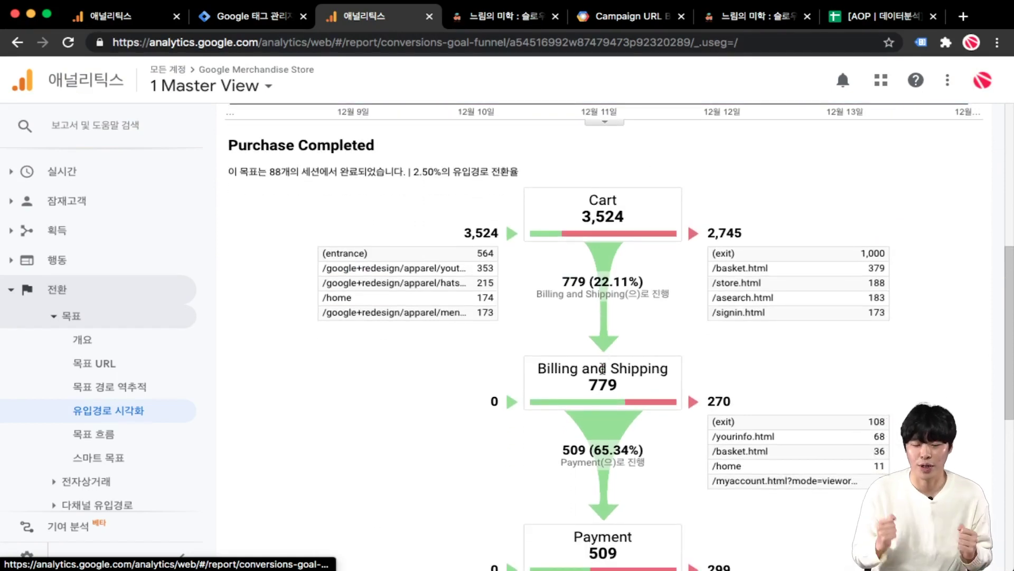
{"action": "scroll", "coordinate": [602, 368], "scroll_direction": "down", "scroll_amount": 2}
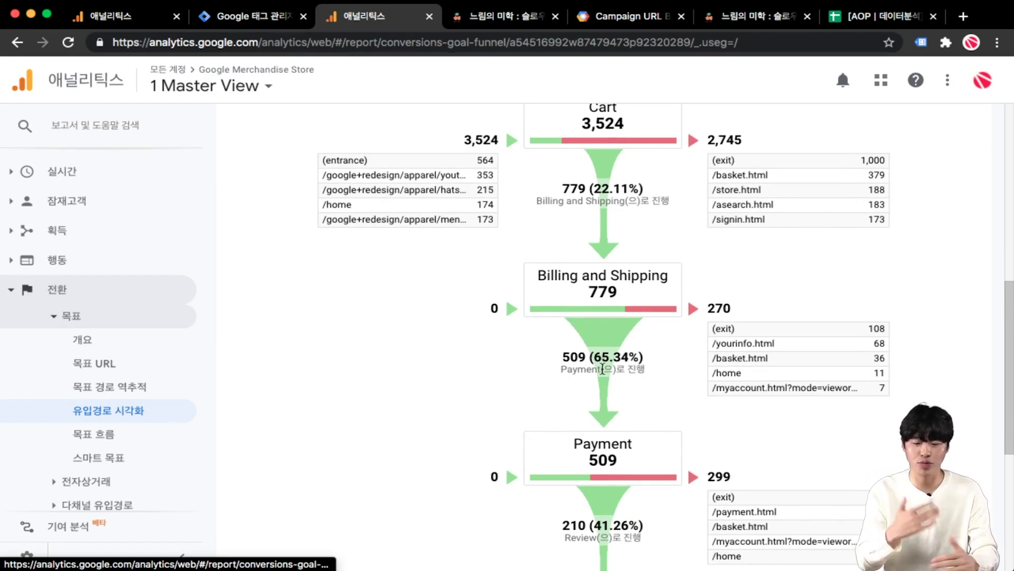
{"action": "scroll", "coordinate": [602, 368], "scroll_direction": "down", "scroll_amount": 6}
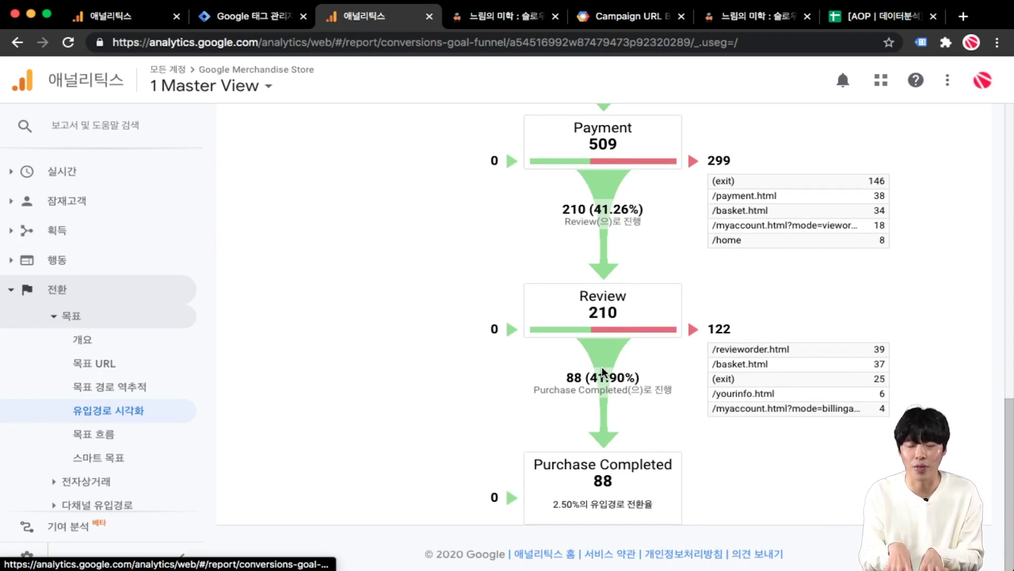
{"action": "scroll", "coordinate": [603, 287], "scroll_direction": "up", "scroll_amount": 5}
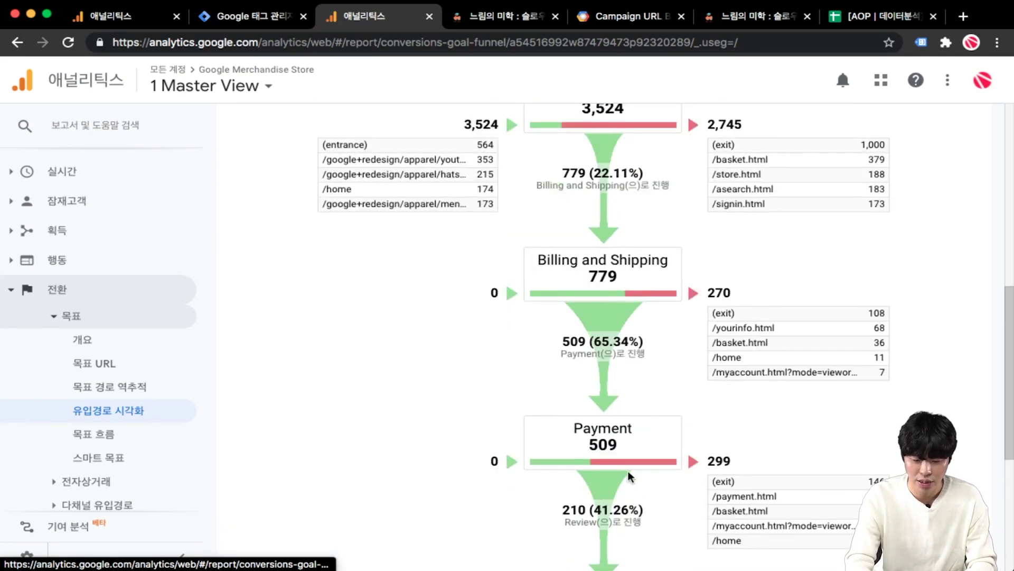
{"action": "scroll", "coordinate": [629, 465], "scroll_direction": "down", "scroll_amount": 2}
{"action": "scroll", "coordinate": [766, 222], "scroll_direction": "up", "scroll_amount": 2}
{"action": "scroll", "coordinate": [761, 222], "scroll_direction": "down", "scroll_amount": 4}
{"action": "scroll", "coordinate": [761, 223], "scroll_direction": "down", "scroll_amount": 1}
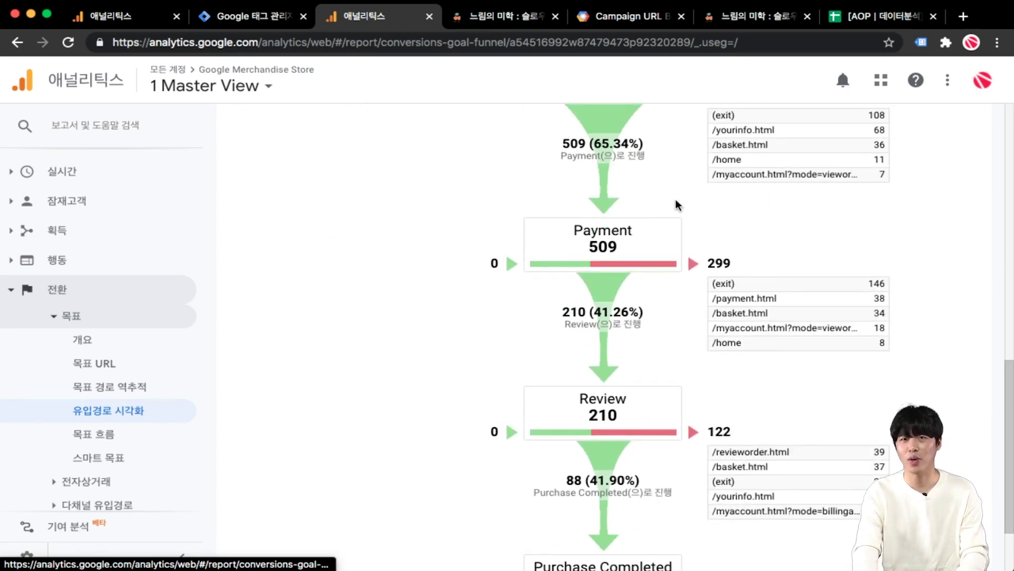
{"action": "scroll", "coordinate": [692, 312], "scroll_direction": "down", "scroll_amount": 2}
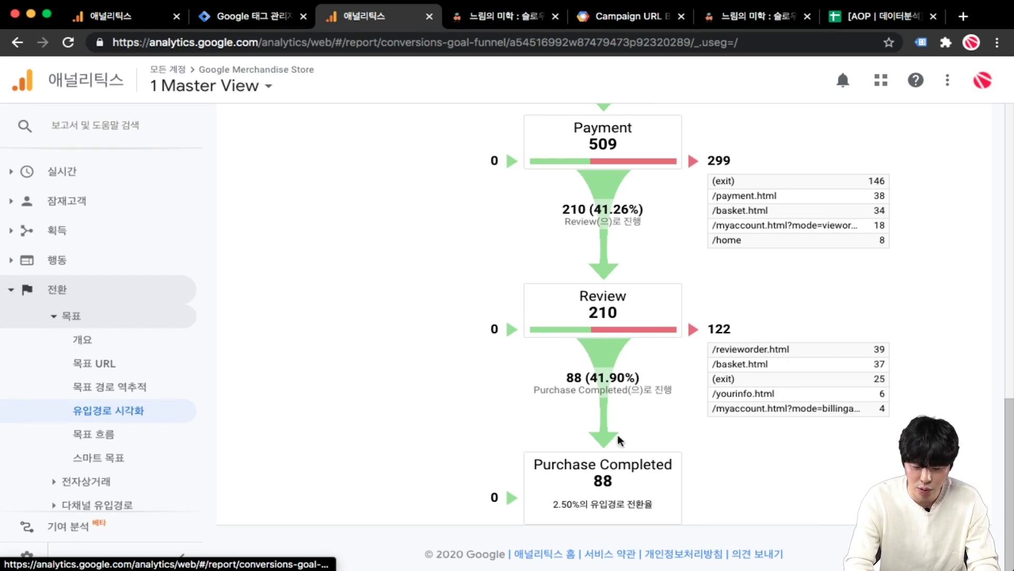
{"action": "scroll", "coordinate": [623, 481], "scroll_direction": "up", "scroll_amount": 3}
{"action": "scroll", "coordinate": [623, 481], "scroll_direction": "up", "scroll_amount": 4}
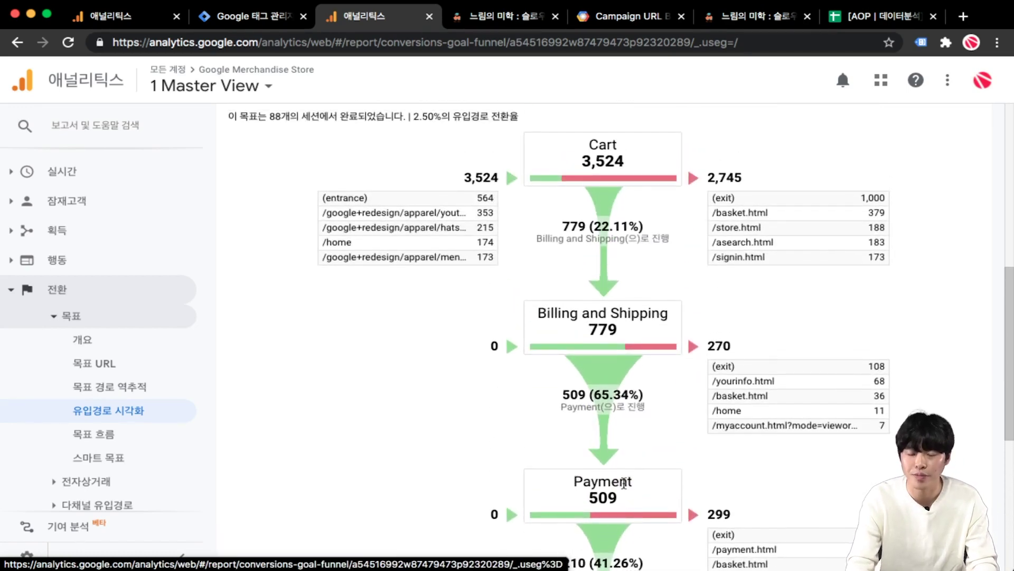
{"action": "scroll", "coordinate": [624, 483], "scroll_direction": "down", "scroll_amount": 7}
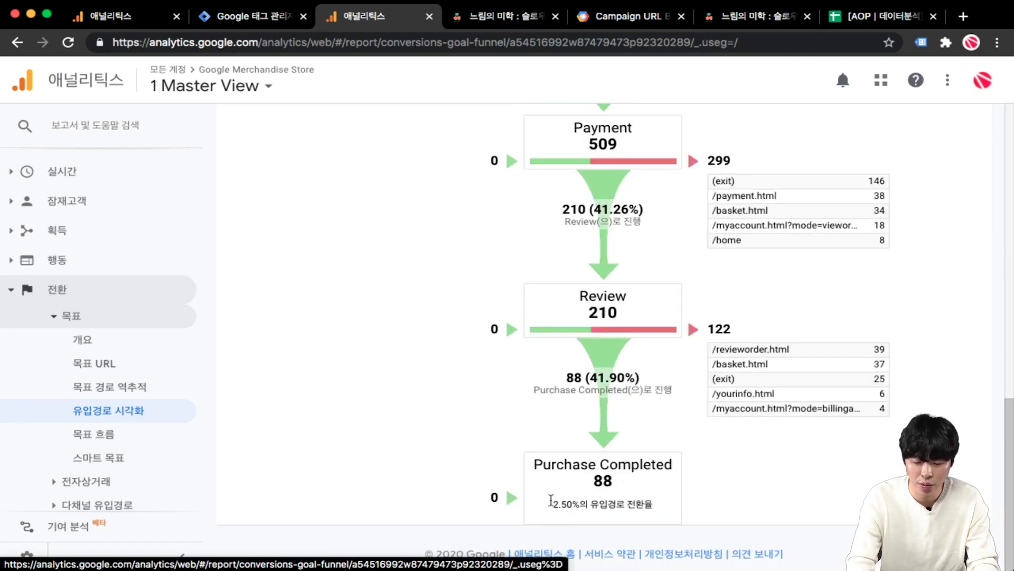
{"action": "scroll", "coordinate": [578, 441], "scroll_direction": "up", "scroll_amount": 1}
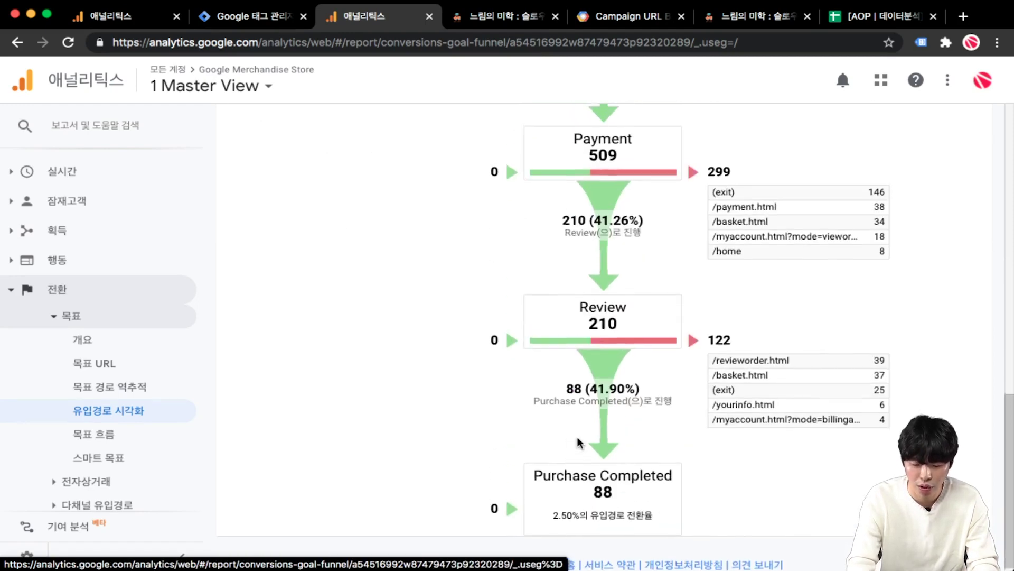
{"action": "scroll", "coordinate": [579, 441], "scroll_direction": "up", "scroll_amount": 7}
{"action": "scroll", "coordinate": [594, 359], "scroll_direction": "down", "scroll_amount": 6}
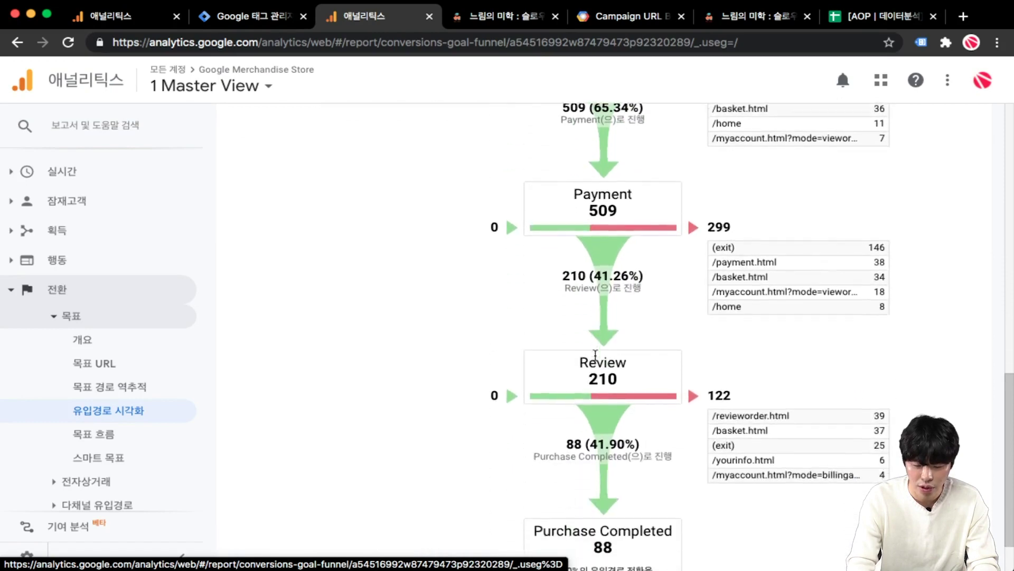
{"action": "scroll", "coordinate": [595, 355], "scroll_direction": "down", "scroll_amount": 1}
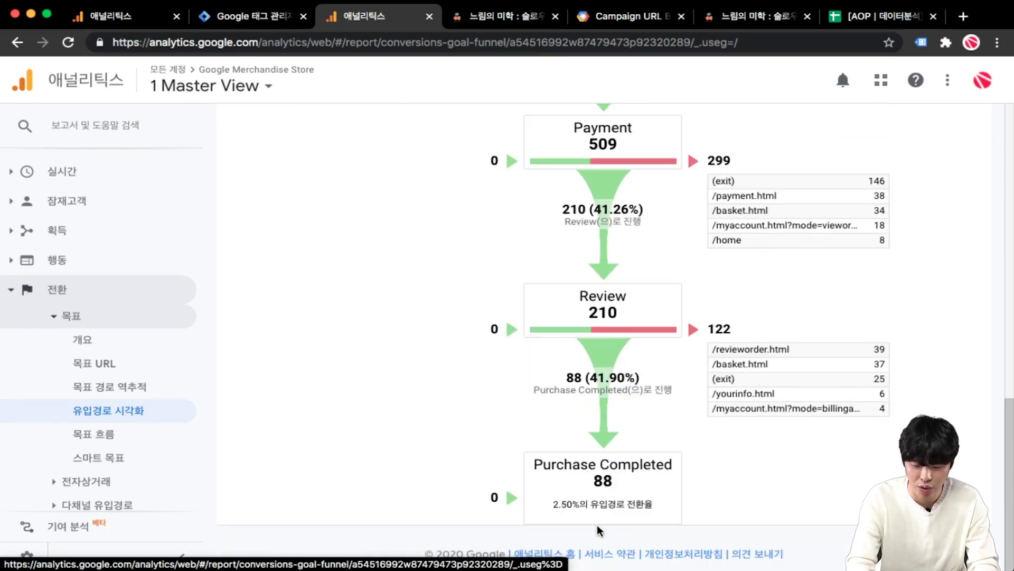
{"action": "scroll", "coordinate": [599, 528], "scroll_direction": "up", "scroll_amount": 5}
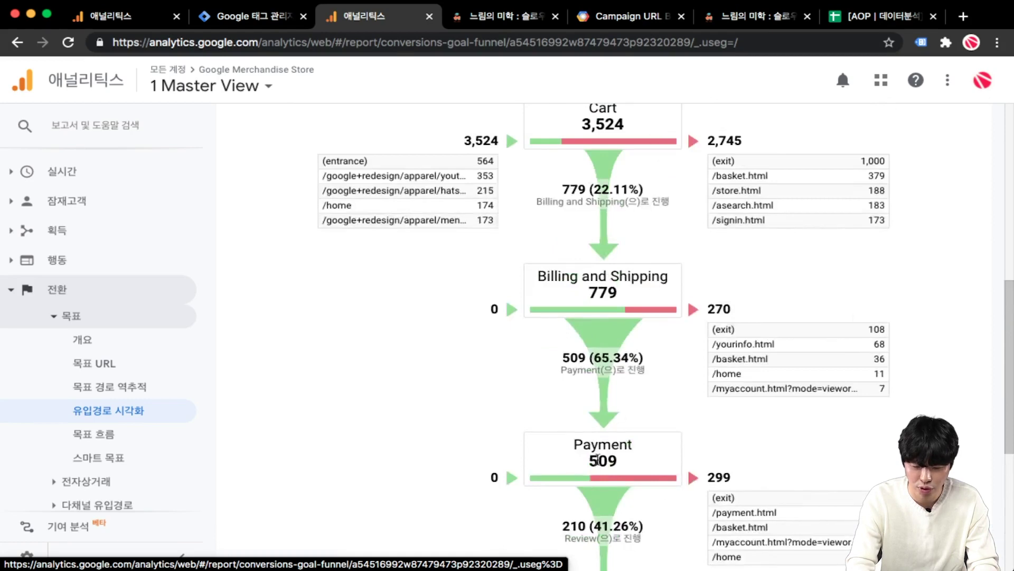
{"action": "scroll", "coordinate": [600, 452], "scroll_direction": "down", "scroll_amount": 5}
{"action": "scroll", "coordinate": [626, 372], "scroll_direction": "up", "scroll_amount": 10}
{"action": "scroll", "coordinate": [625, 372], "scroll_direction": "down", "scroll_amount": 10}
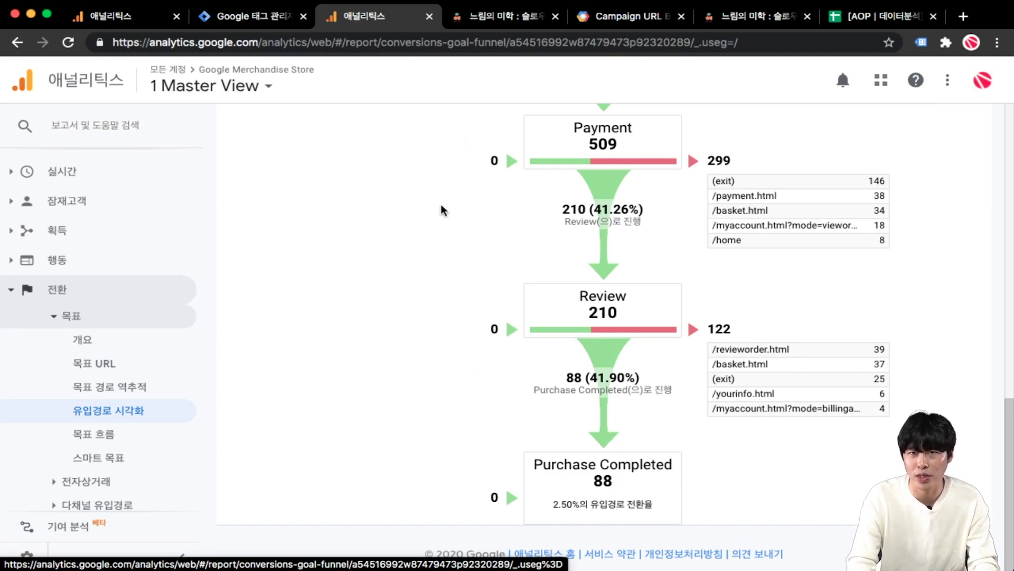
Step: Switch to the 슬로우 캠퍼스 (공유) Analytics account and start a new goal in the 전체 웹사이트 데이터 view's admin settings
{"action": "left_click", "coordinate": [101, 19]}
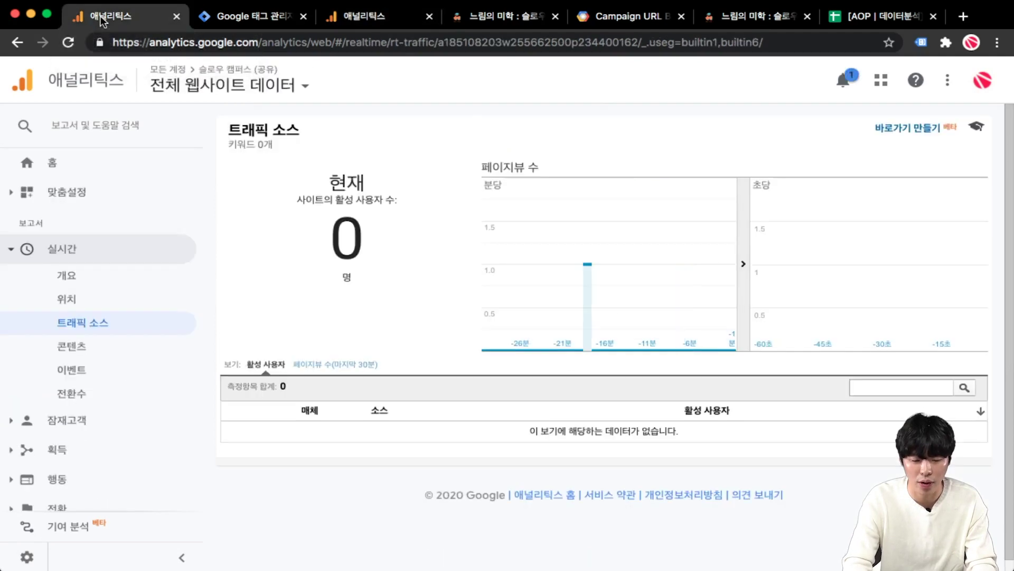
{"action": "left_click", "coordinate": [26, 557]}
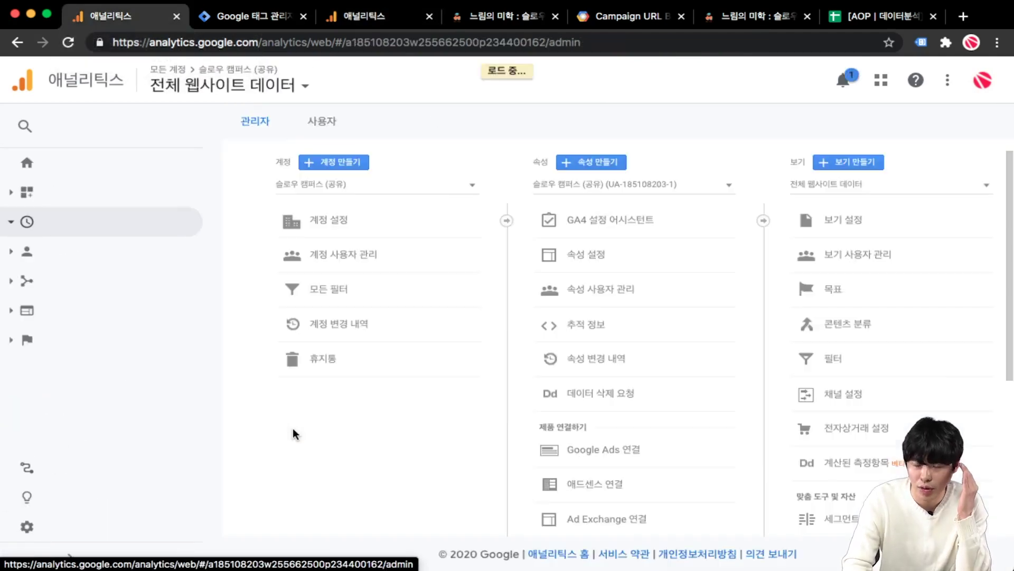
{"action": "left_click", "coordinate": [811, 290]}
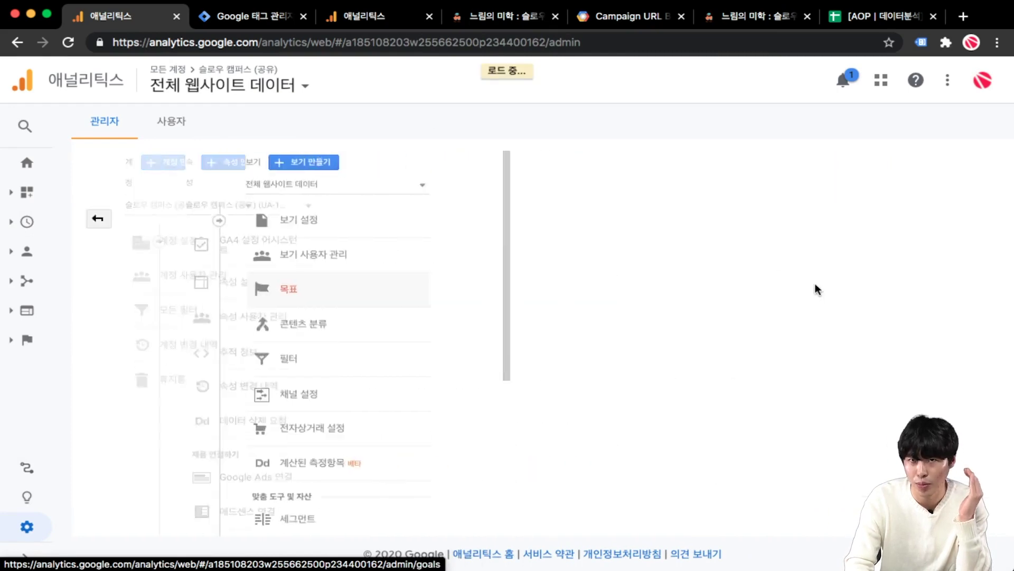
{"action": "left_click", "coordinate": [364, 182]}
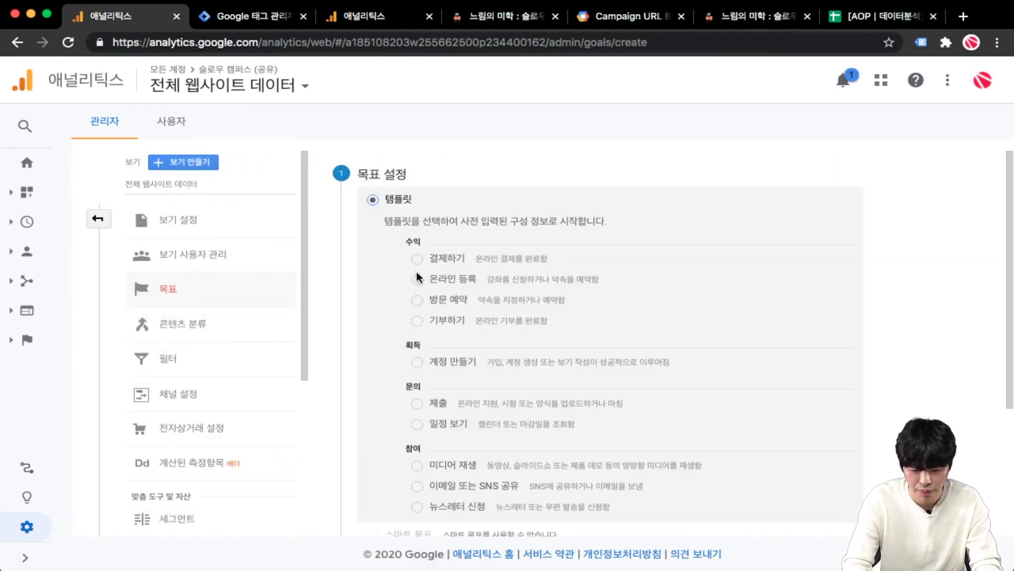
Step: Base the goal on the 결제하기 template with type 도착, and turn on its 유입경로 option
{"action": "scroll", "coordinate": [417, 271], "scroll_direction": "down", "scroll_amount": 4}
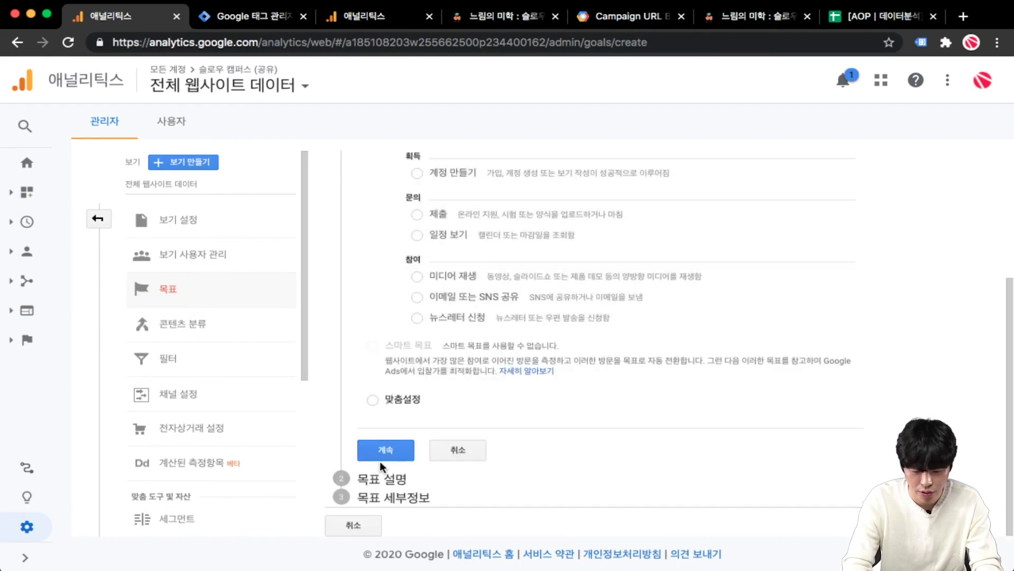
{"action": "left_click", "coordinate": [381, 459]}
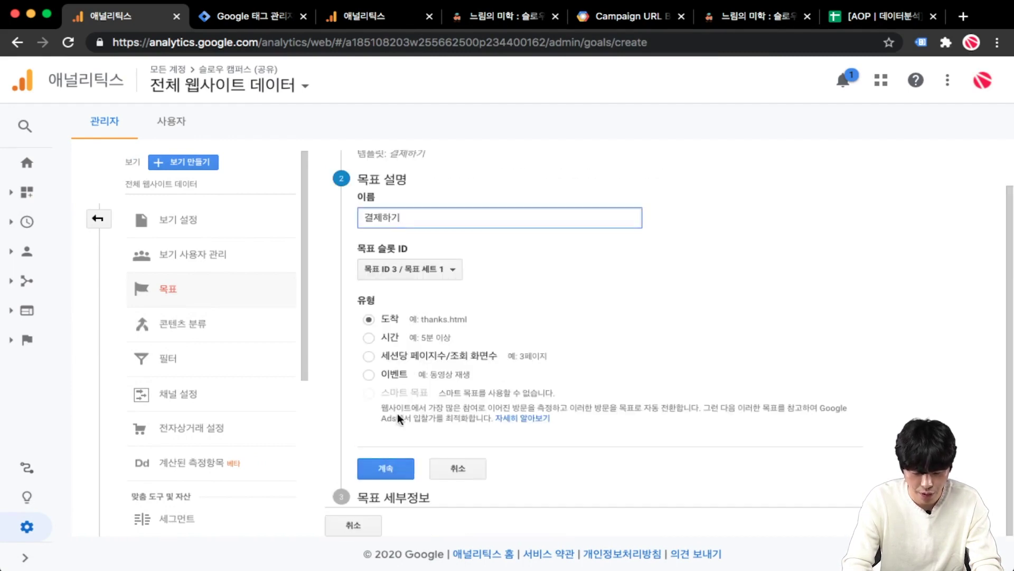
{"action": "left_click", "coordinate": [385, 474]}
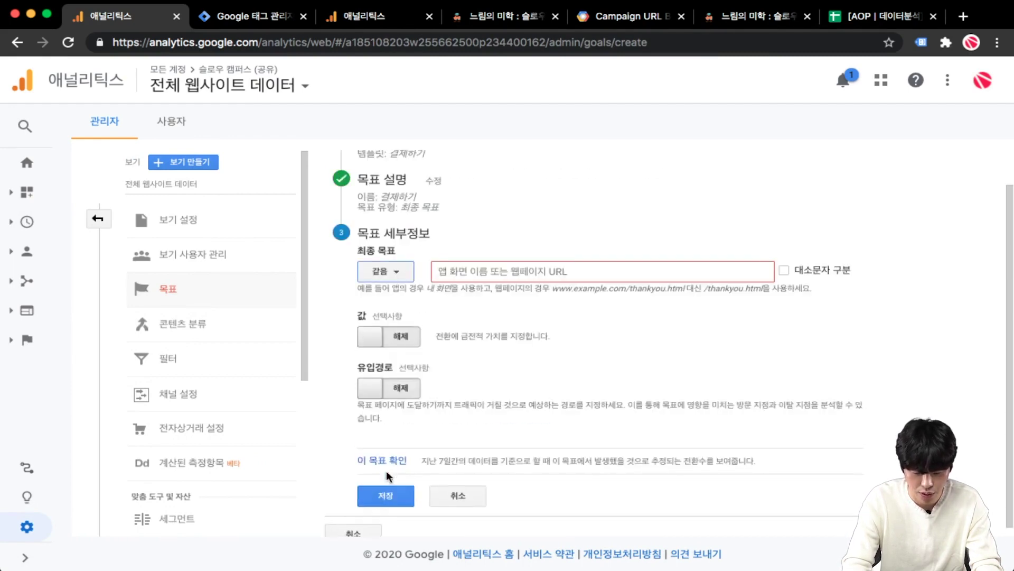
{"action": "left_click", "coordinate": [404, 379]}
{"action": "left_click", "coordinate": [405, 263]}
{"action": "left_click", "coordinate": [380, 332]}
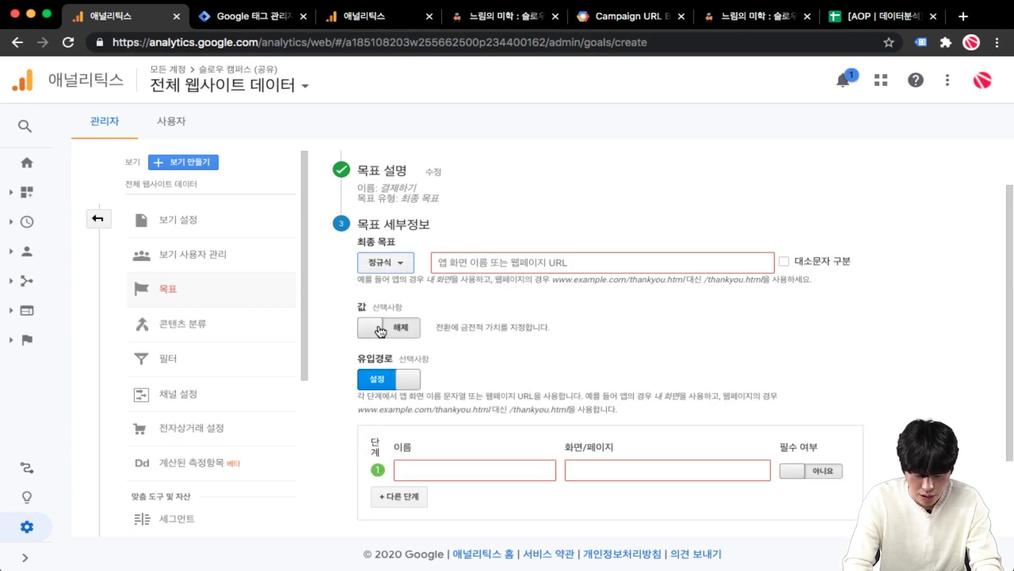
{"action": "left_click", "coordinate": [398, 268]}
{"action": "left_click", "coordinate": [413, 289]}
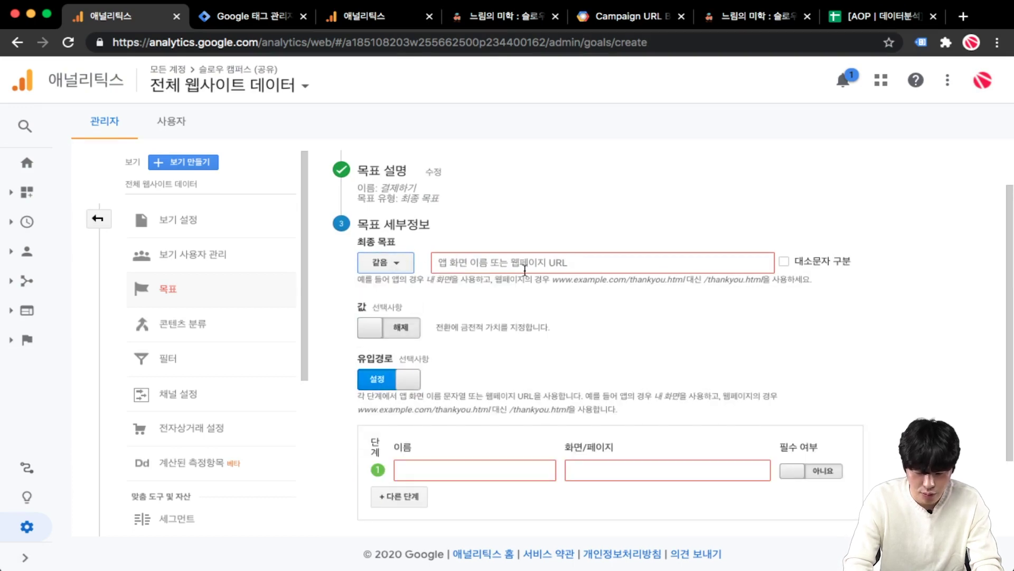
Step: Set the goal's 최종 목표 (destination) URL to /complete_purchase
{"action": "left_click", "coordinate": [524, 267]}
{"action": "type", "text": "/"}
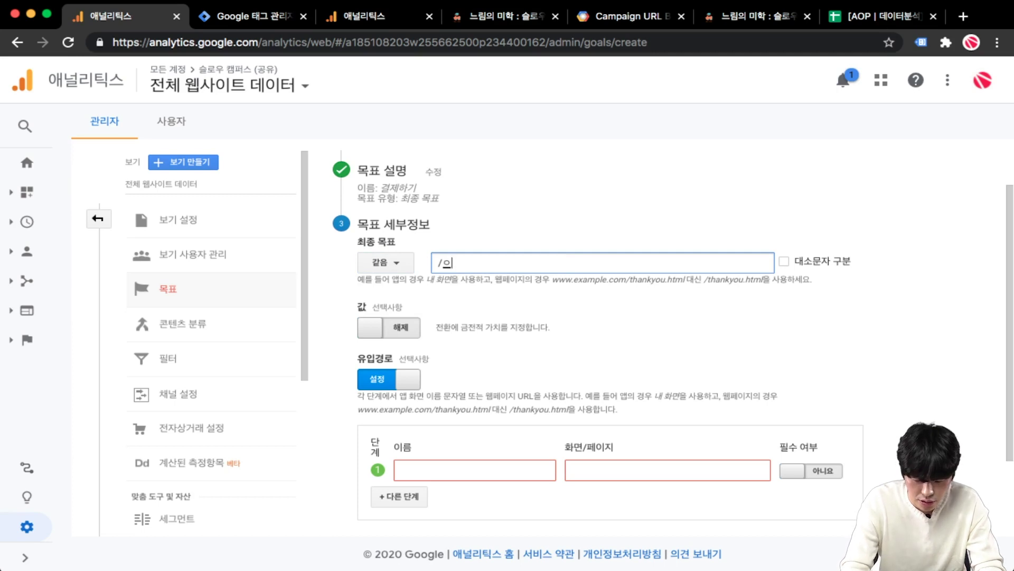
{"action": "type", "text": "complete"}
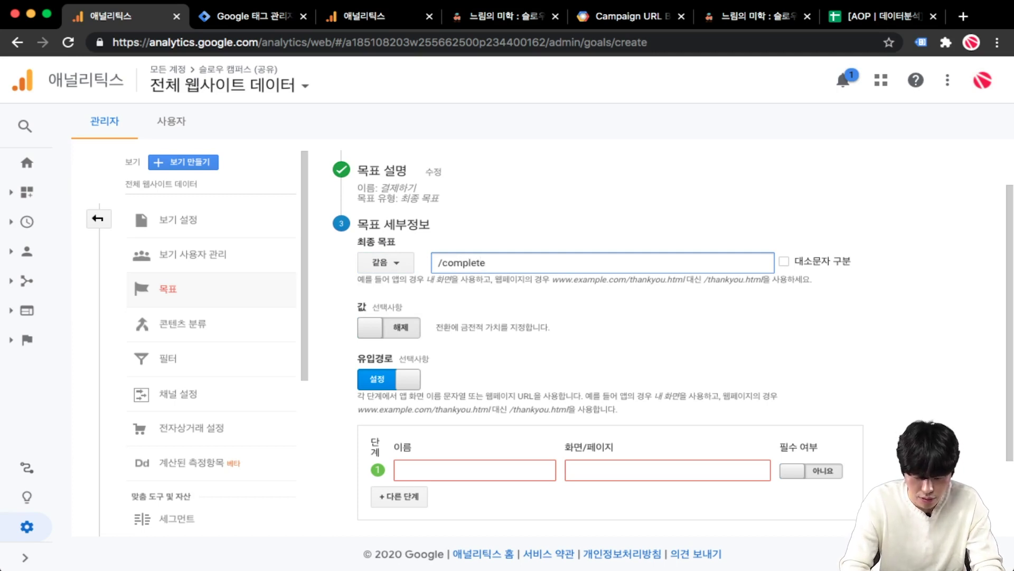
{"action": "key", "text": "super+a"}
{"action": "left_click", "coordinate": [534, 262]}
{"action": "type", "text": "_purchase"}
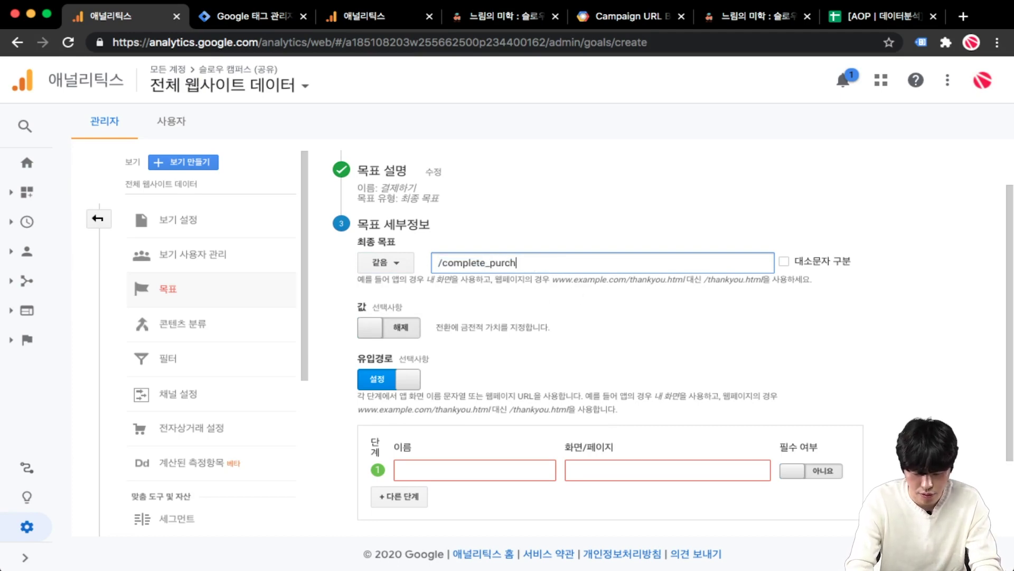
Step: Extend the goal's 유입경로 to four steps and copy the destination URL into the fourth step's page
{"action": "key", "text": "super+a"}
{"action": "key", "text": "super+c"}
{"action": "scroll", "coordinate": [507, 381], "scroll_direction": "down", "scroll_amount": 3}
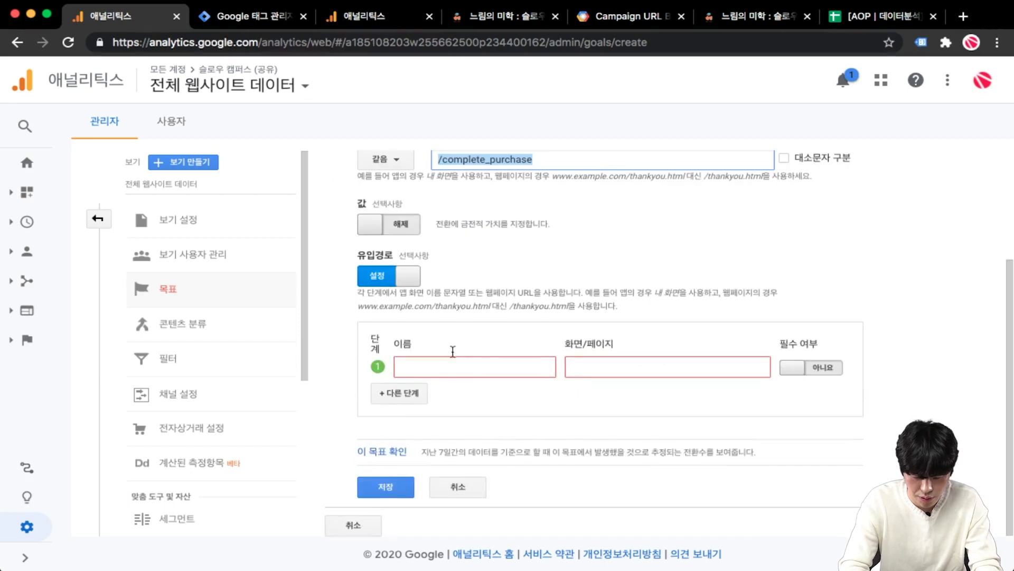
{"action": "left_click", "coordinate": [405, 399]}
{"action": "left_click", "coordinate": [404, 399]}
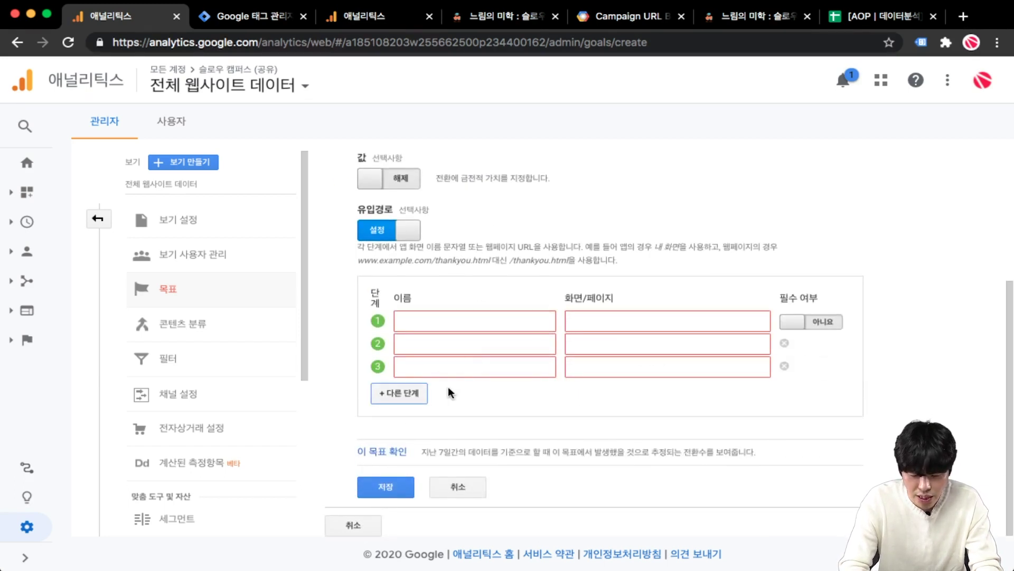
{"action": "scroll", "coordinate": [482, 190], "scroll_direction": "up", "scroll_amount": 4}
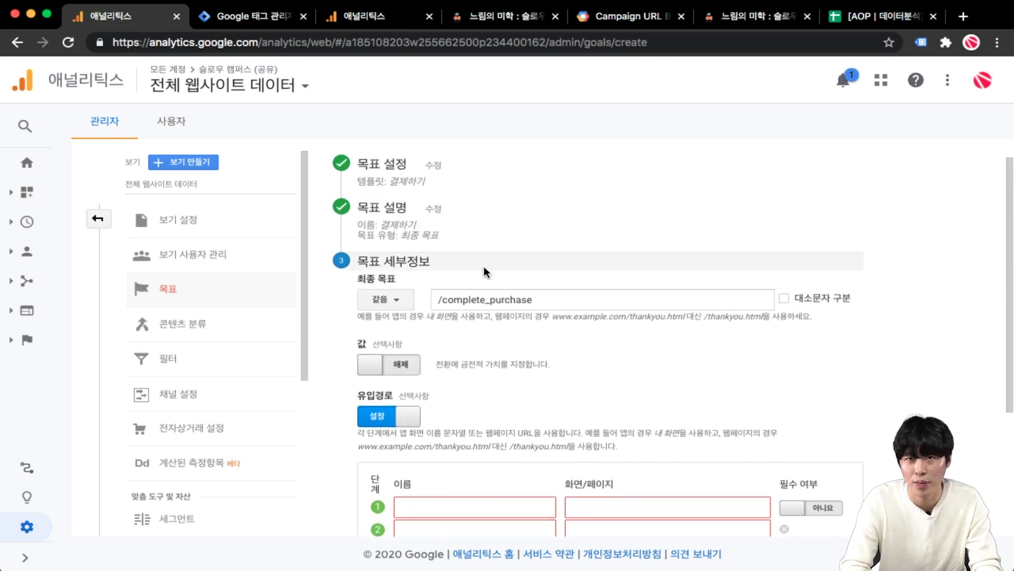
{"action": "scroll", "coordinate": [486, 272], "scroll_direction": "down", "scroll_amount": 3}
{"action": "left_click", "coordinate": [415, 436]}
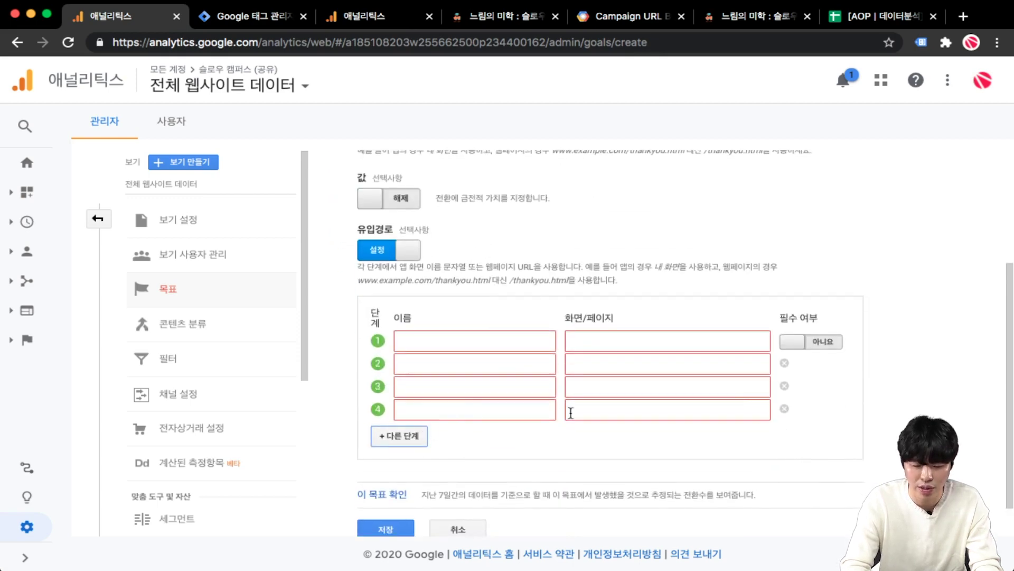
{"action": "left_click", "coordinate": [607, 412]}
{"action": "key", "text": "super+v"}
Step: Set the first funnel step's page to /product_list
{"action": "left_click", "coordinate": [602, 335]}
{"action": "type", "text": "/"}
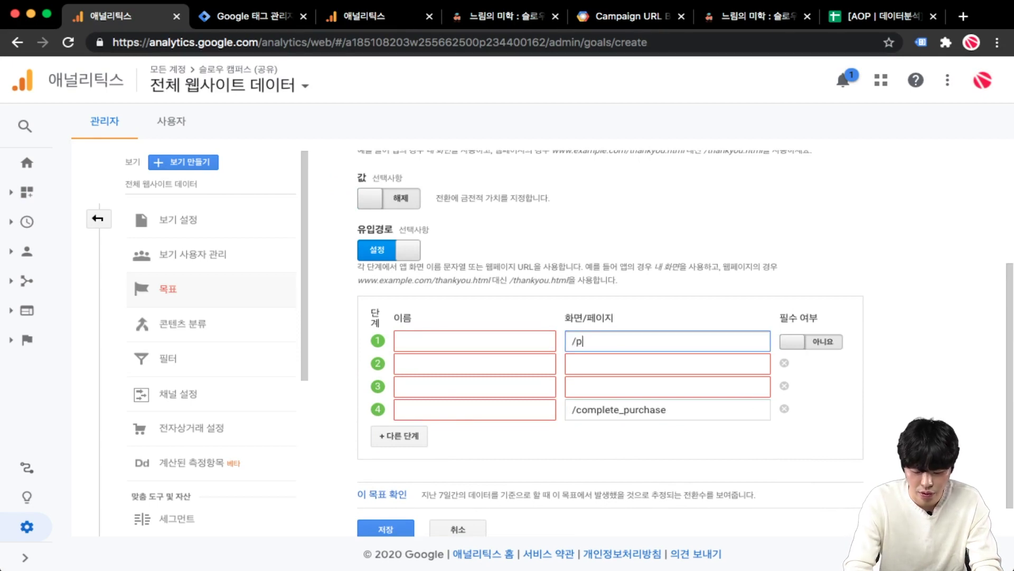
{"action": "type", "text": "product"}
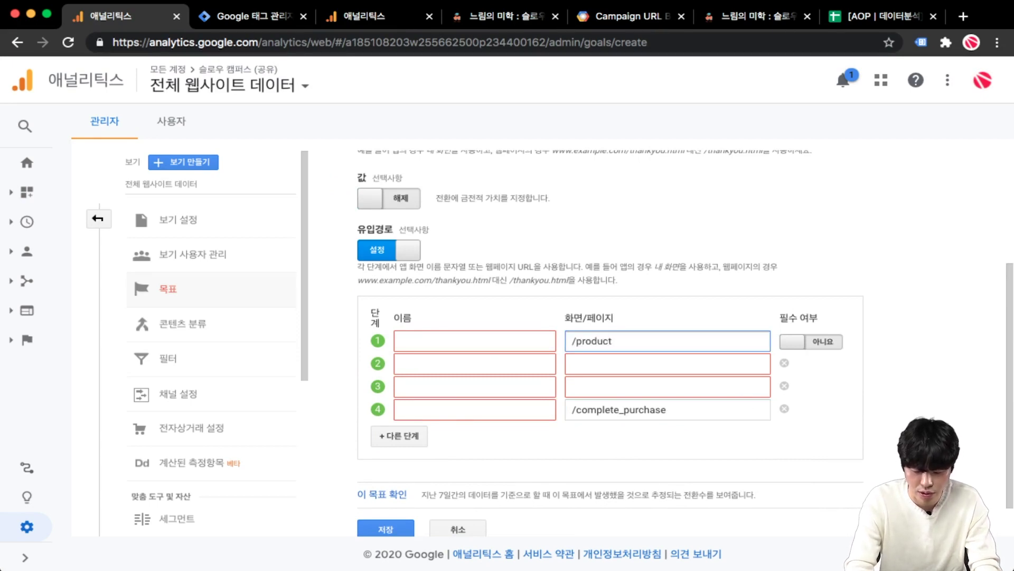
{"action": "type", "text": "_list"}
{"action": "key", "text": "Tab"}
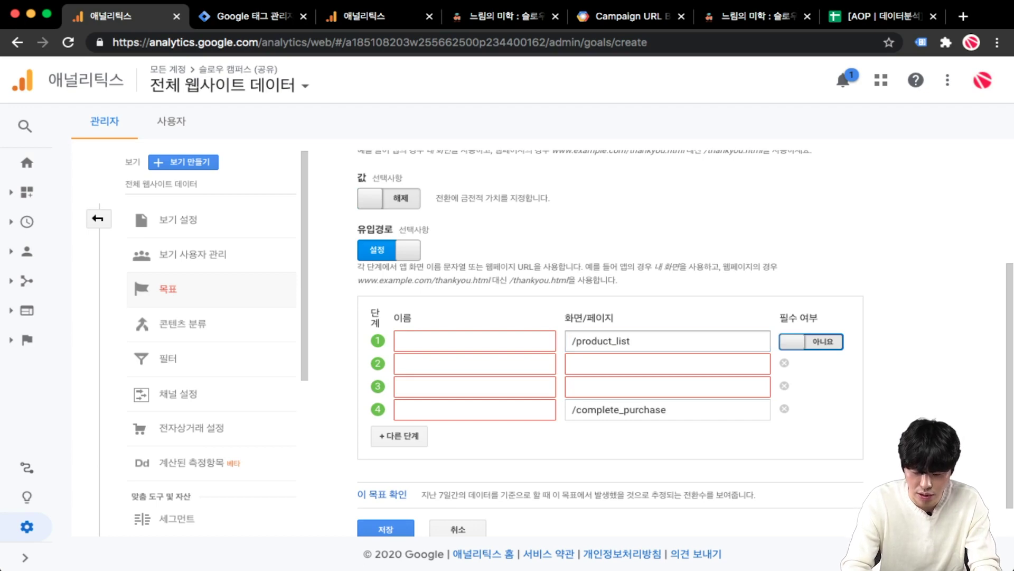
{"action": "left_click", "coordinate": [634, 363]}
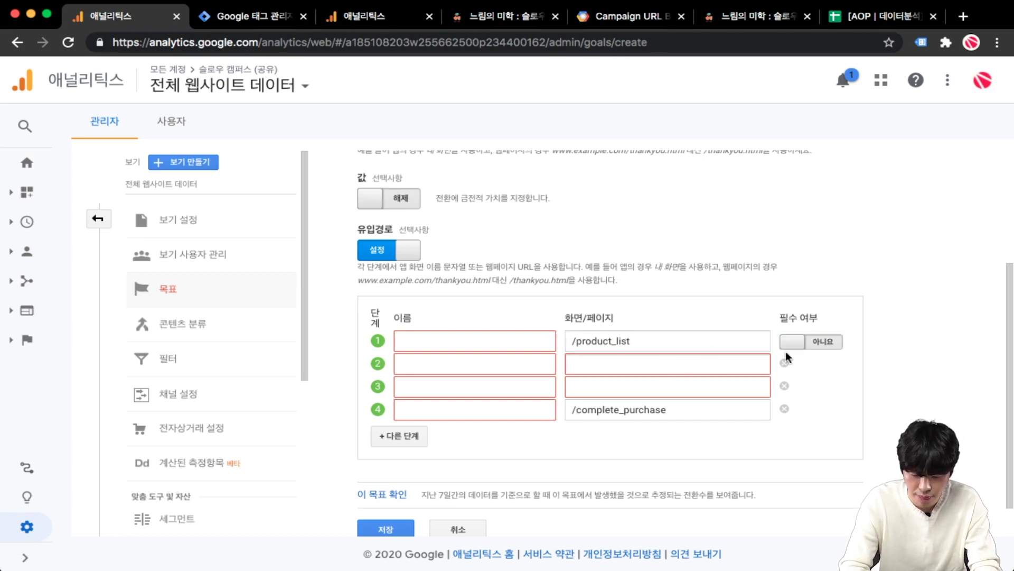
{"action": "left_click", "coordinate": [672, 344]}
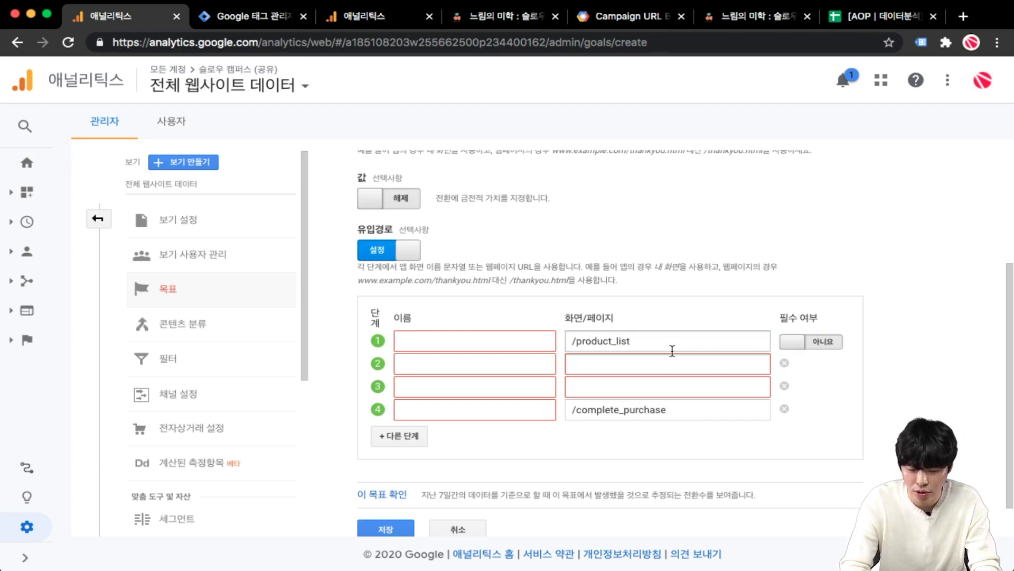
Step: Fill in the second funnel step with the page /cart and the name 장바구니 페이지
{"action": "left_click", "coordinate": [647, 370]}
{"action": "scroll", "coordinate": [653, 370], "scroll_direction": "down", "scroll_amount": 2}
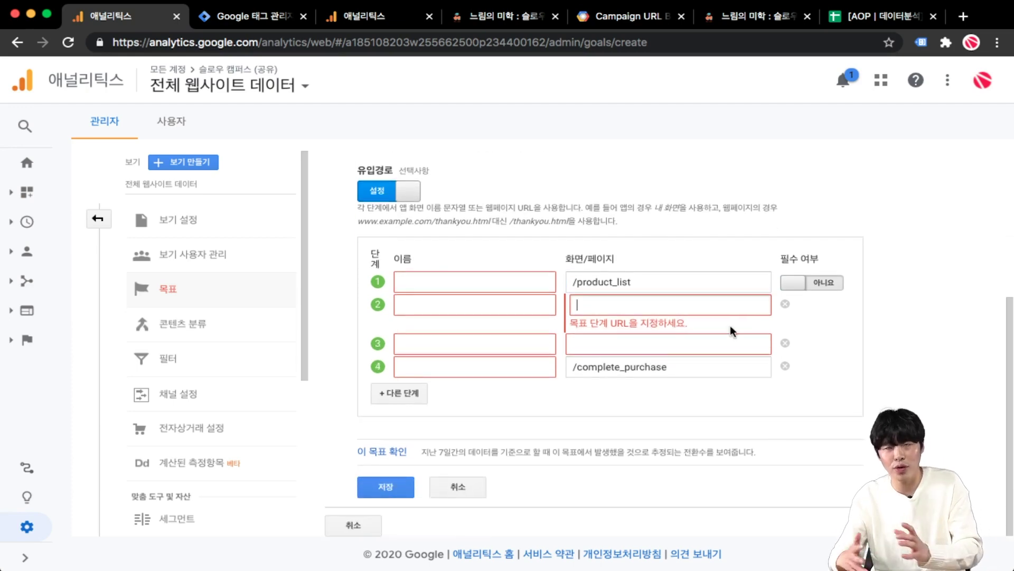
{"action": "type", "text": "/"}
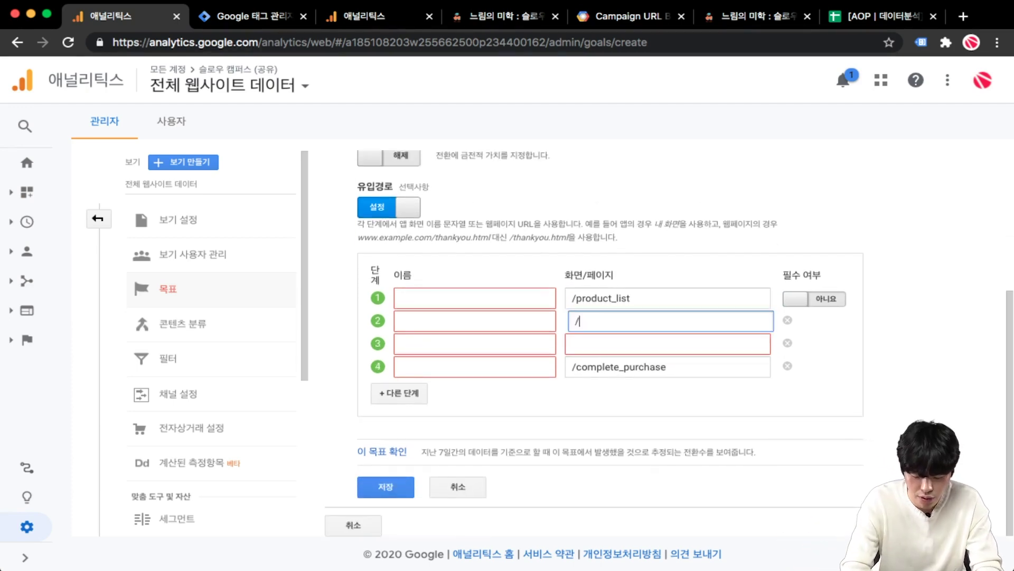
{"action": "type", "text": "cart"}
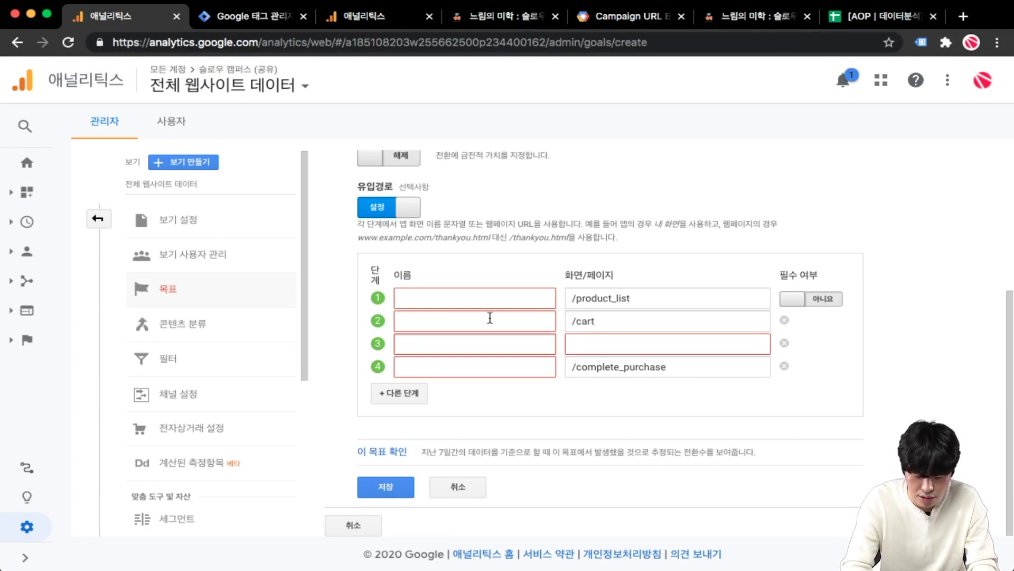
{"action": "left_click", "coordinate": [490, 318]}
{"action": "type", "text": "잴"}
{"action": "type", "text": "바구니 페이지"}
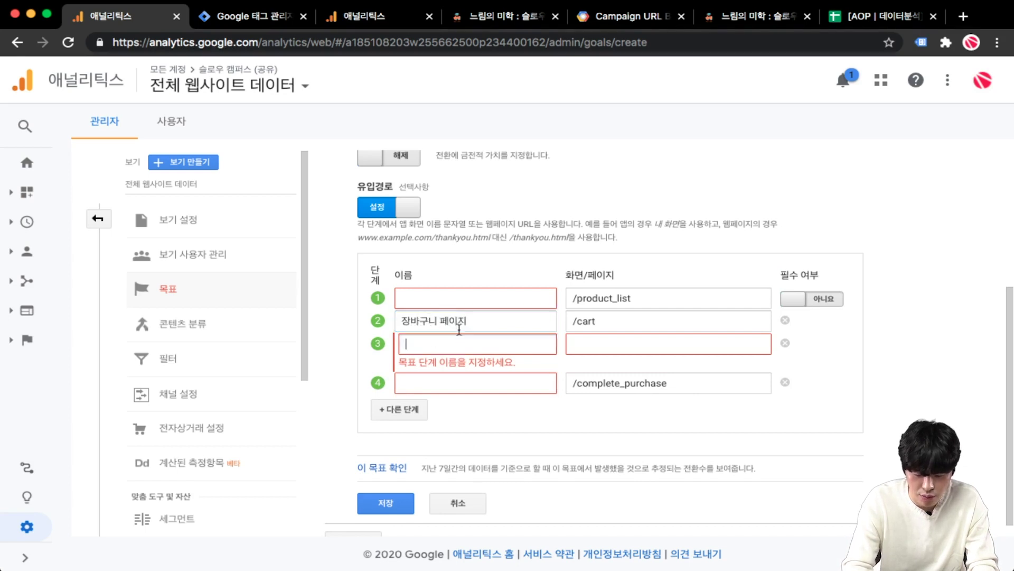
Step: Name the first funnel step 상품상세 페이지 and set its page to /product_detail
{"action": "left_click", "coordinate": [449, 299]}
{"action": "type", "text": "상피"}
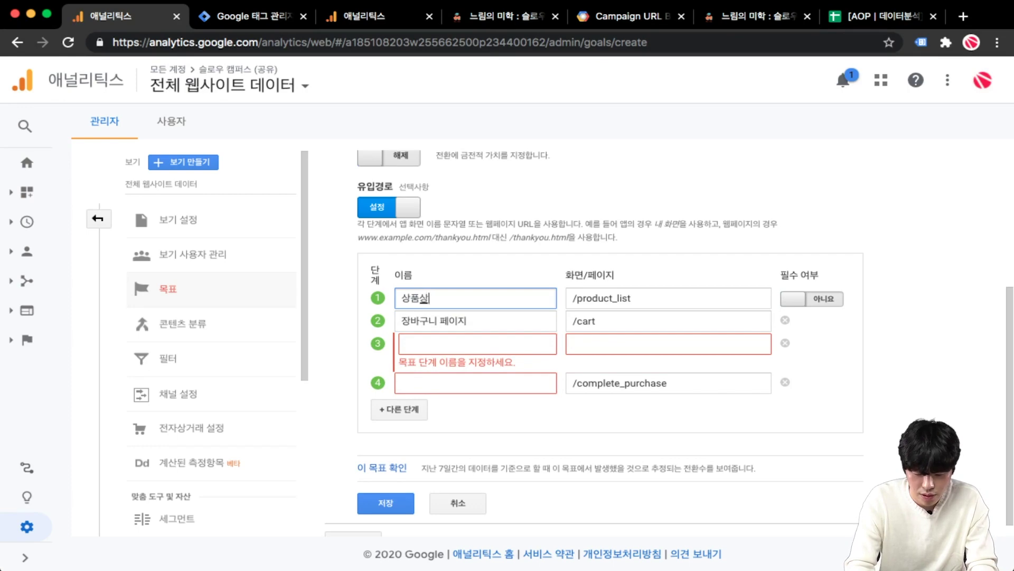
{"action": "type", "text": "이지"}
{"action": "left_click", "coordinate": [675, 295]}
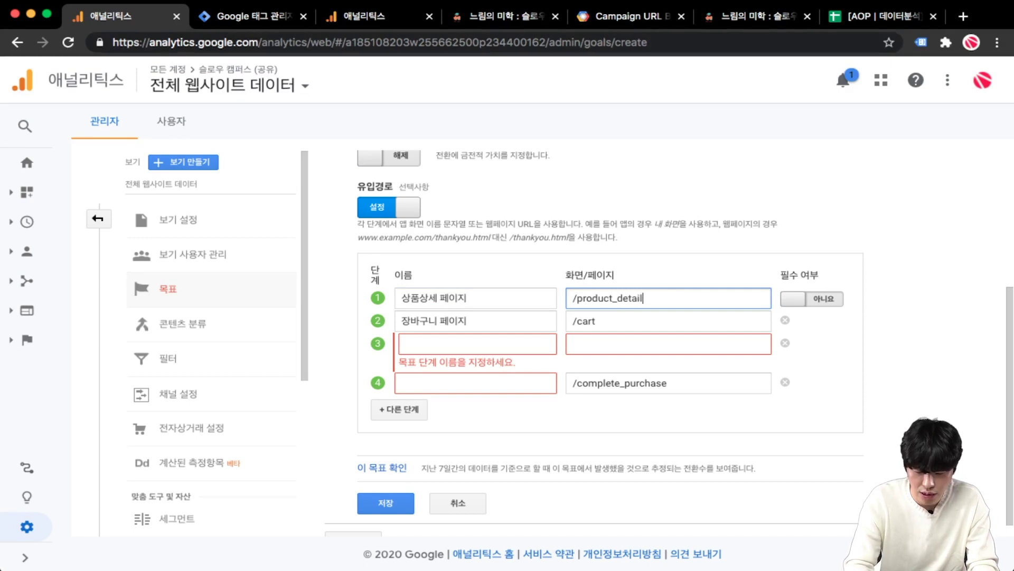
{"action": "left_click", "coordinate": [508, 303]}
Step: Set the third funnel step's page to /bill
{"action": "left_click", "coordinate": [461, 348]}
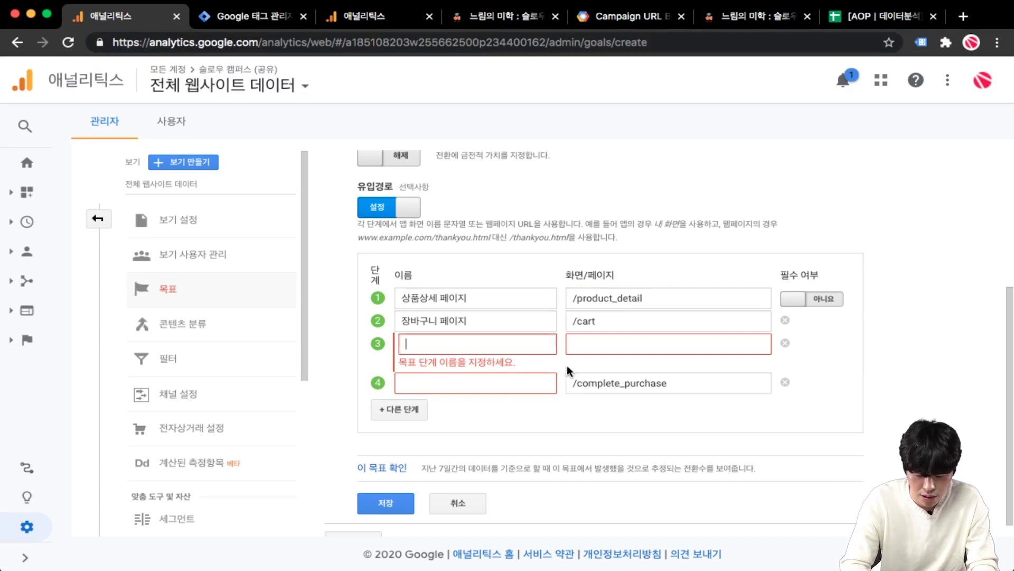
{"action": "left_click", "coordinate": [606, 353]}
{"action": "type", "text": "/bill"}
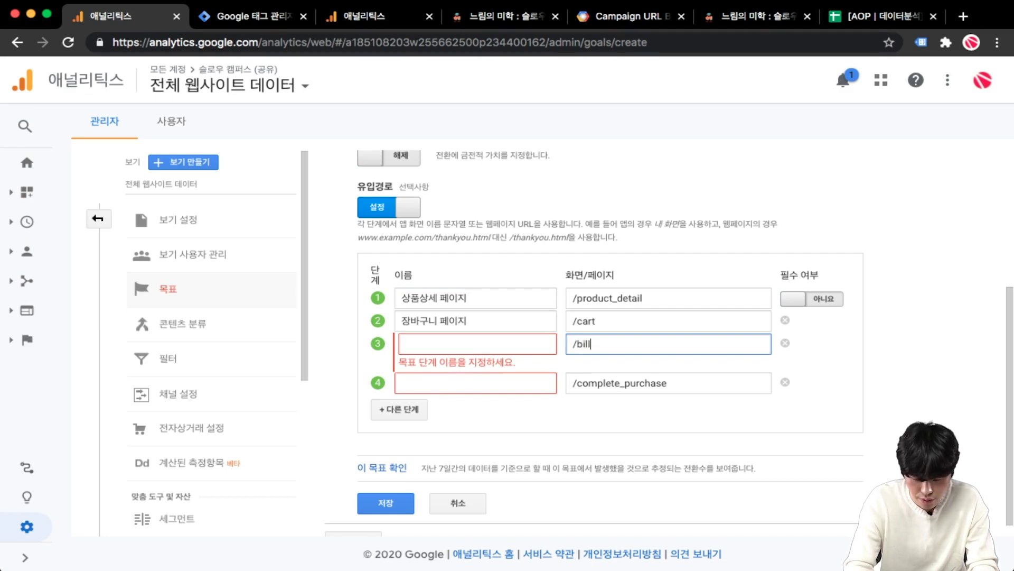
Step: Name the third funnel step 주문서 작성 페이지 and set its page to /order
{"action": "left_click", "coordinate": [521, 347]}
{"action": "type", "text": "/r"}
{"action": "key", "text": "BackSpace"}
{"action": "key", "text": "BackSpace"}
{"action": "type", "text": "주문서 작성 페이지"}
{"action": "key", "text": "Tab"}
{"action": "type", "text": "/order"}
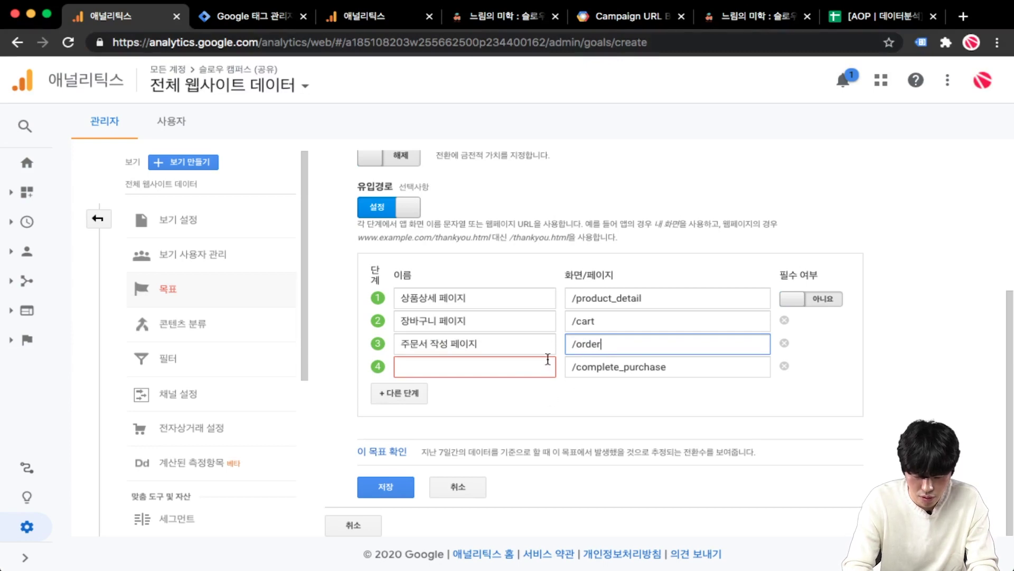
Step: Name the fourth funnel step 결제 완료 페이지
{"action": "left_click", "coordinate": [512, 363]}
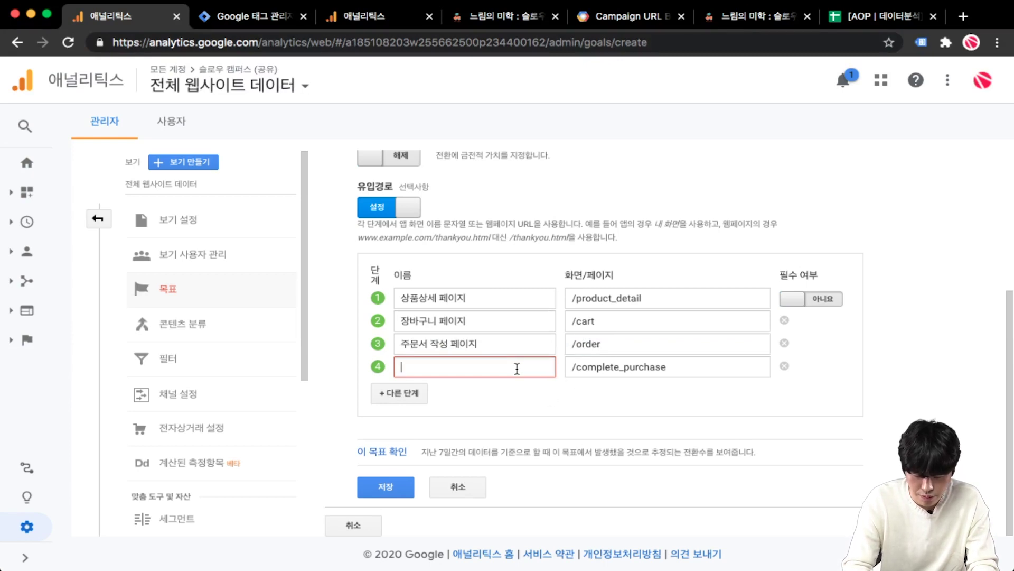
{"action": "type", "text": "결지"}
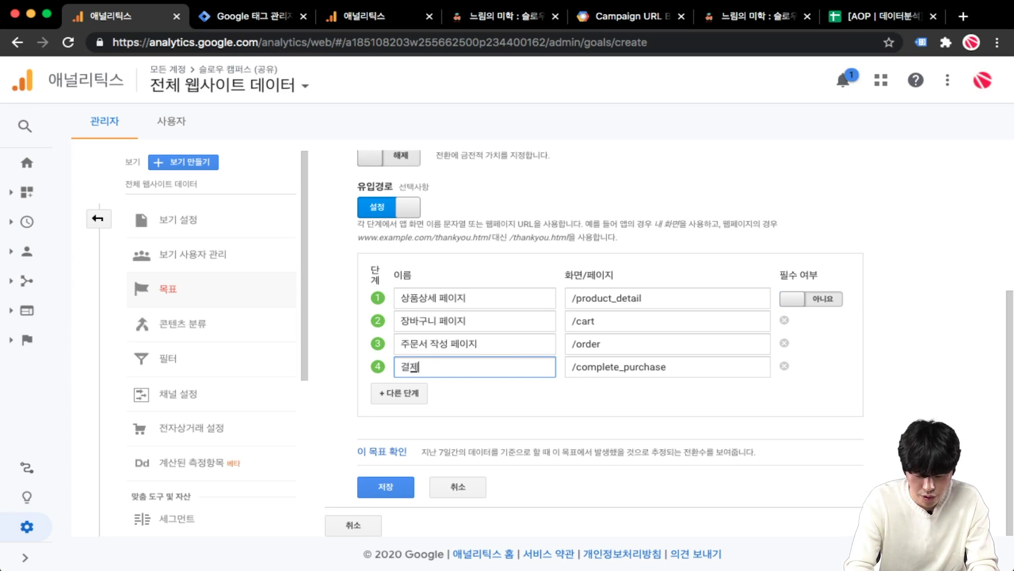
{"action": "type", "text": " 완료 페이지"}
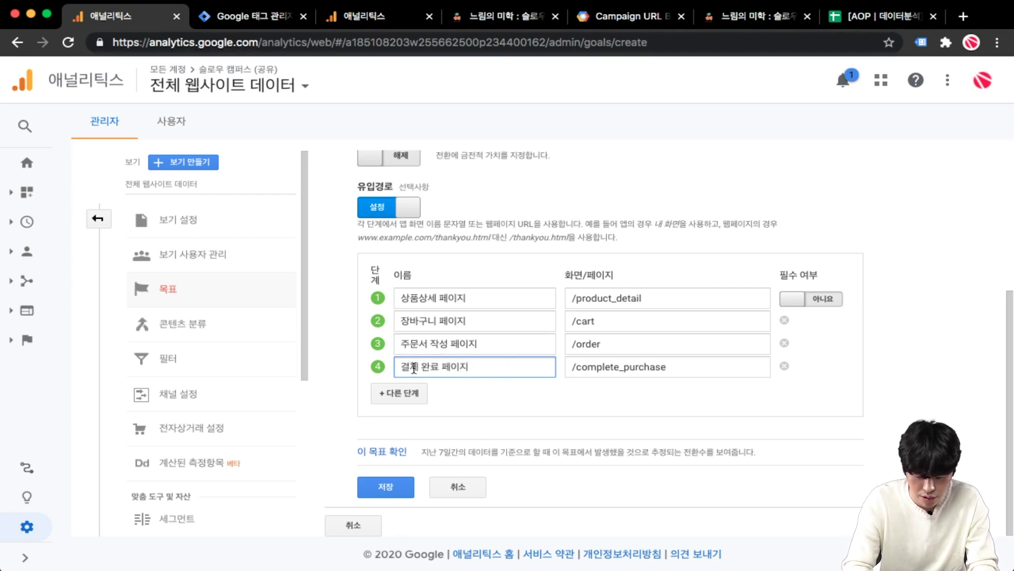
{"action": "scroll", "coordinate": [497, 410], "scroll_direction": "up", "scroll_amount": 1}
{"action": "left_click", "coordinate": [420, 396]}
{"action": "type", "text": "지"}
{"action": "key", "text": "BackSpace"}
{"action": "key", "text": "BackSpace"}
{"action": "key", "text": "BackSpace"}
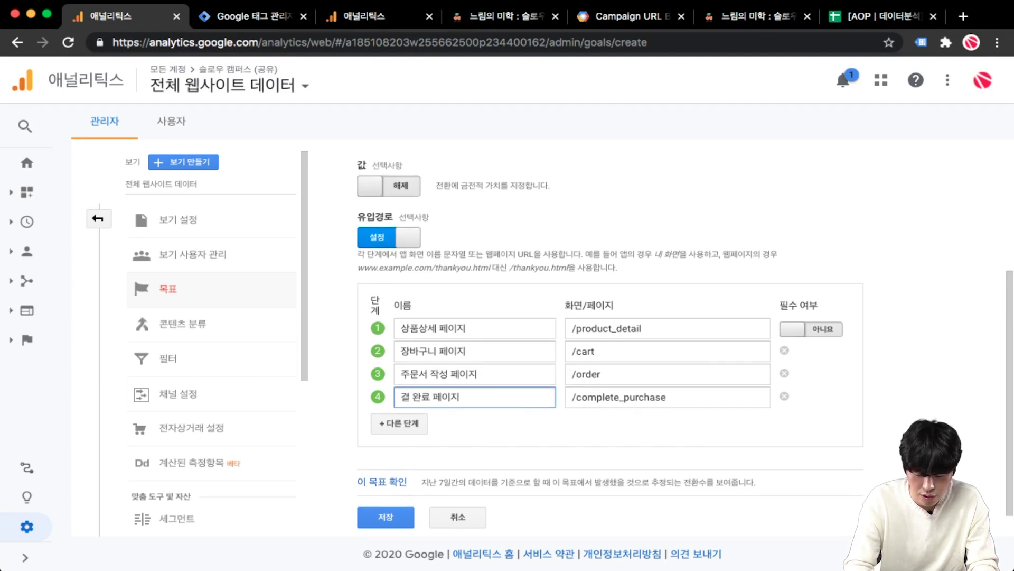
{"action": "type", "text": "지"}
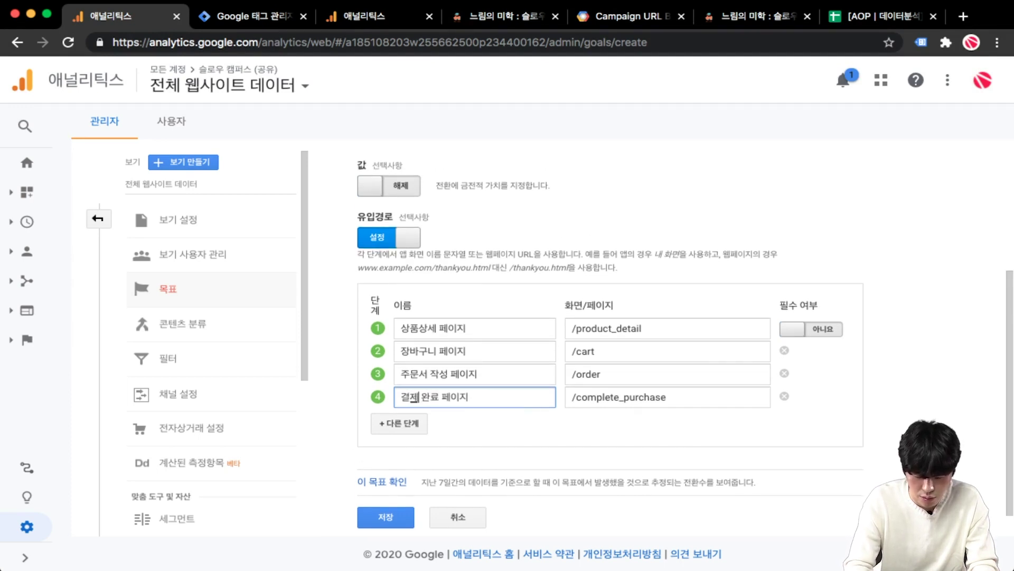
Step: Review the goal's destination URL and the names and pages of all four funnel steps
{"action": "scroll", "coordinate": [512, 407], "scroll_direction": "up", "scroll_amount": 2}
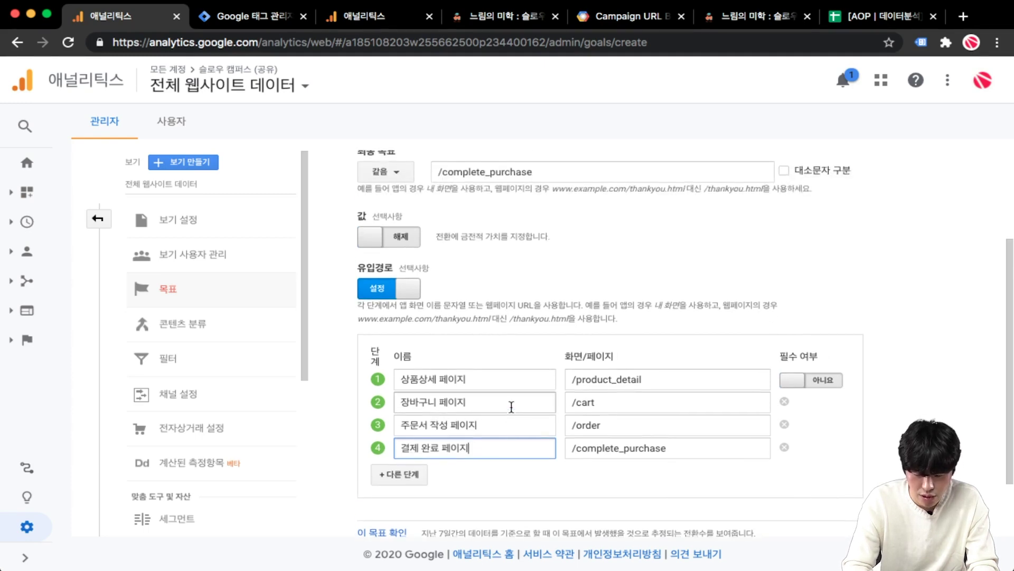
{"action": "scroll", "coordinate": [491, 370], "scroll_direction": "down", "scroll_amount": 3}
{"action": "scroll", "coordinate": [483, 352], "scroll_direction": "up", "scroll_amount": 2}
{"action": "left_click", "coordinate": [483, 353]}
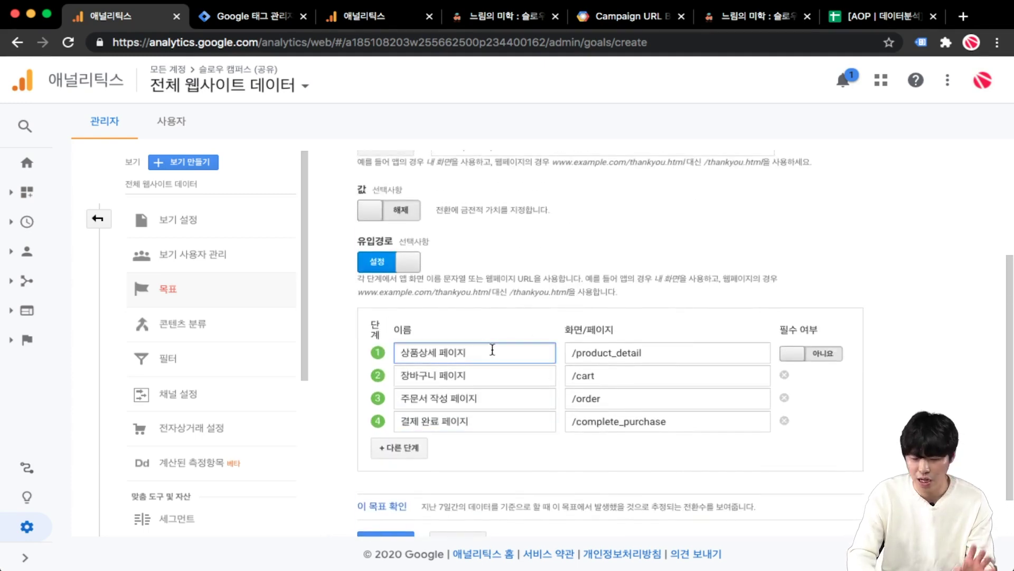
{"action": "scroll", "coordinate": [489, 350], "scroll_direction": "down", "scroll_amount": 2}
{"action": "scroll", "coordinate": [492, 350], "scroll_direction": "down", "scroll_amount": 1}
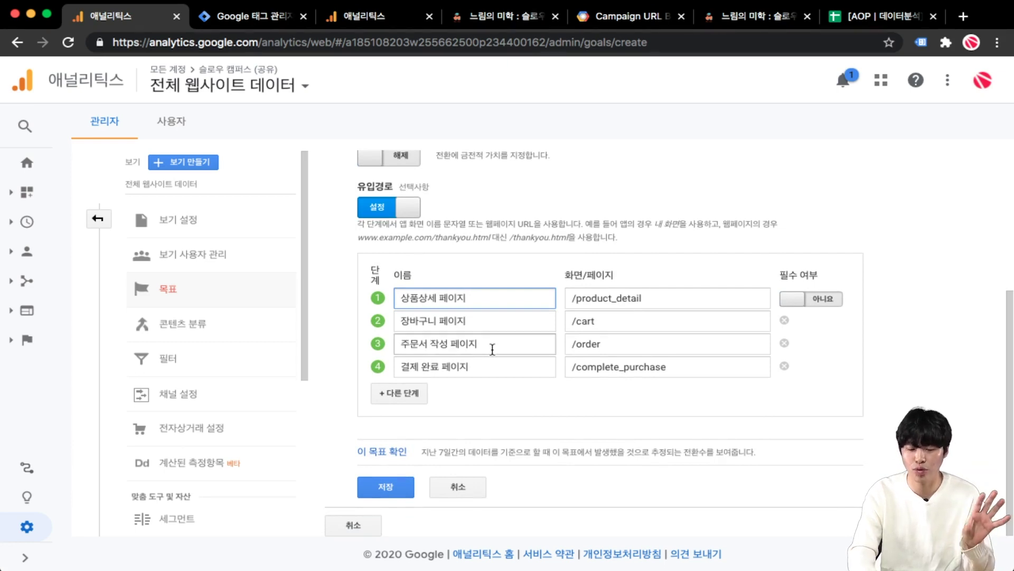
{"action": "left_click", "coordinate": [500, 362]}
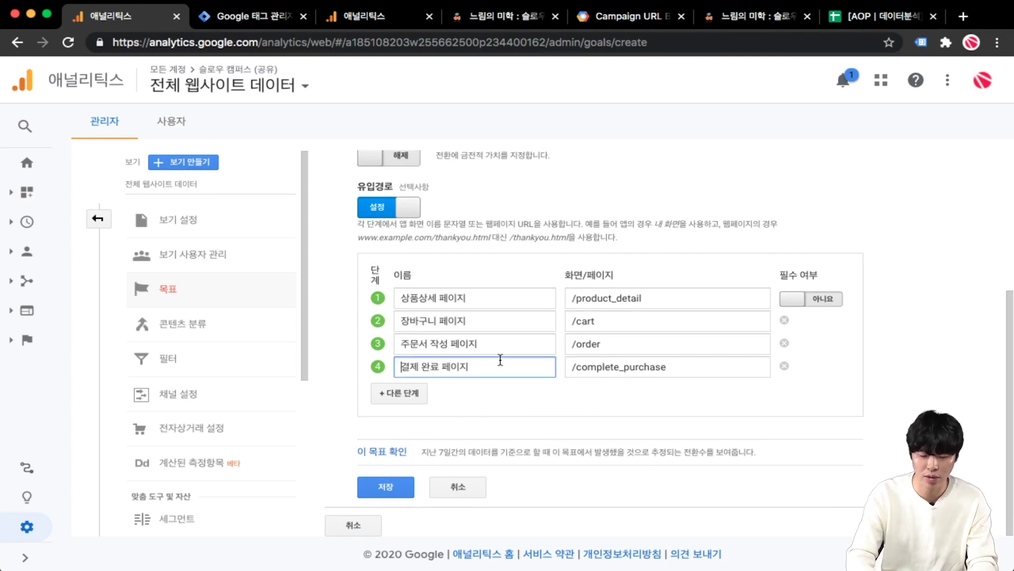
{"action": "key", "text": "shift+Right"}
{"action": "key", "text": "shift+Right"}
{"action": "scroll", "coordinate": [500, 357], "scroll_direction": "up", "scroll_amount": 3}
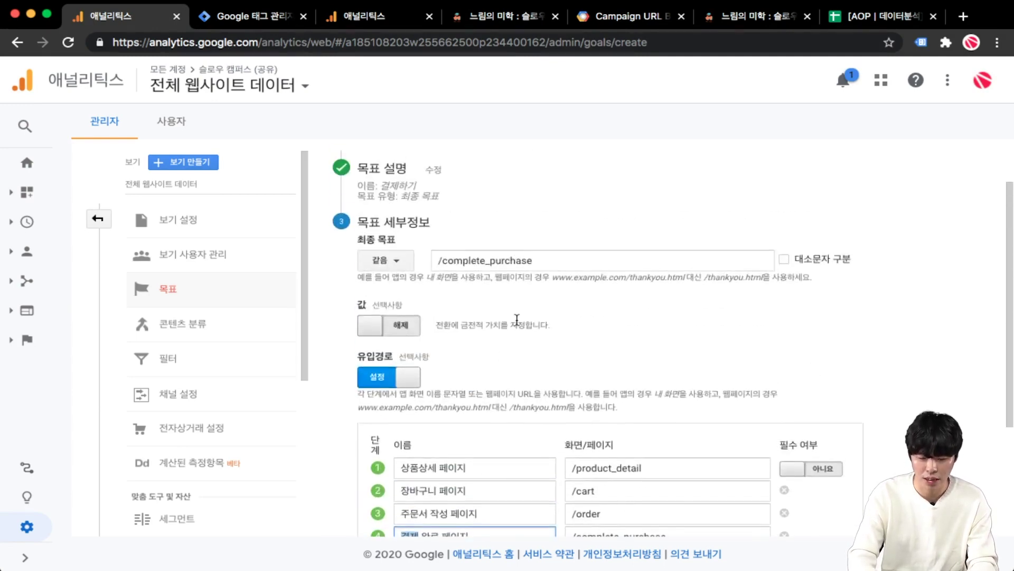
{"action": "scroll", "coordinate": [517, 320], "scroll_direction": "down", "scroll_amount": 3}
{"action": "scroll", "coordinate": [517, 320], "scroll_direction": "up", "scroll_amount": 5}
{"action": "scroll", "coordinate": [516, 320], "scroll_direction": "down", "scroll_amount": 5}
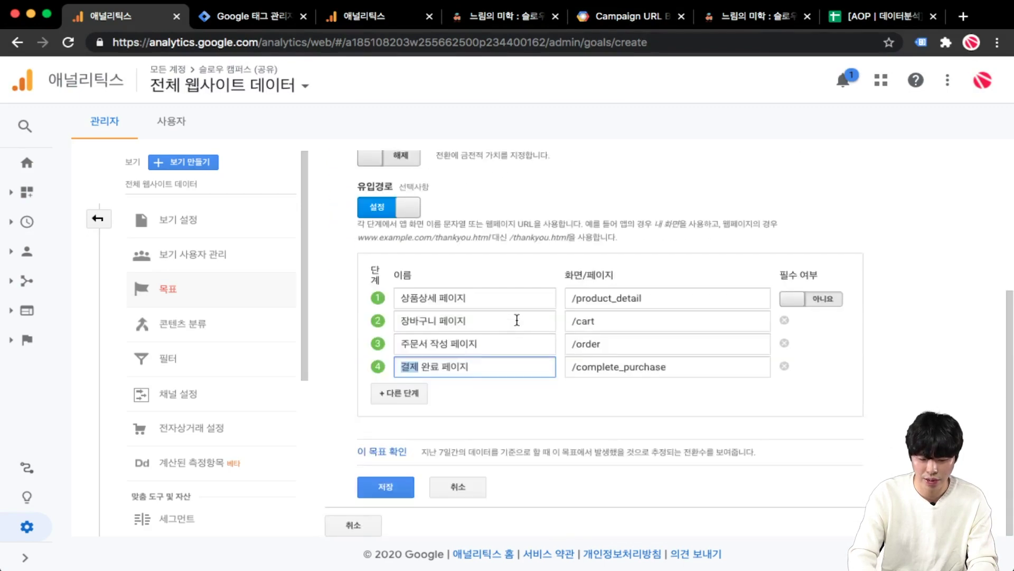
Step: Save the 결제하기 goal and return to the Google Merchandise Store's 유입경로 시각화 report
{"action": "left_click", "coordinate": [373, 490]}
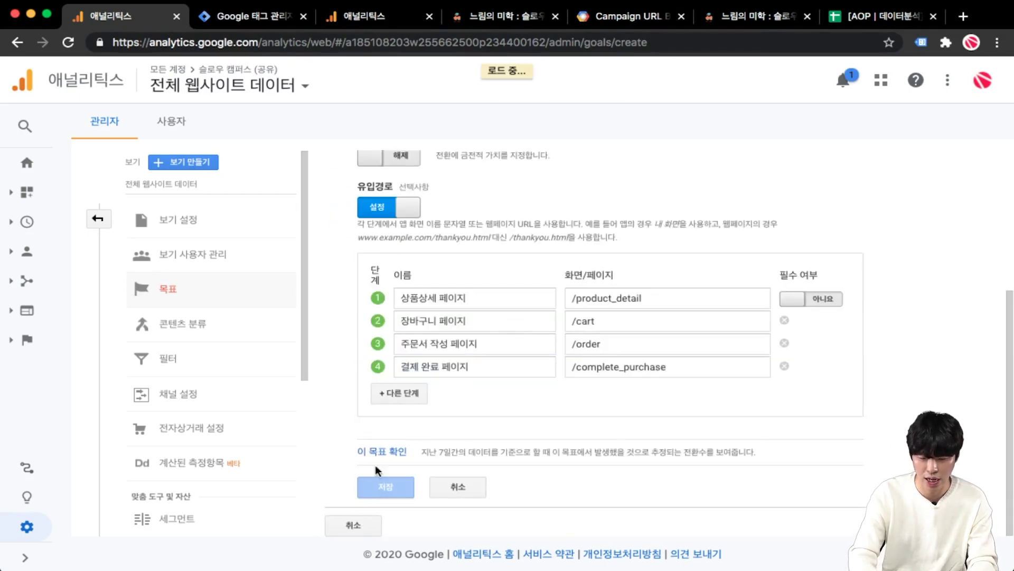
{"action": "left_click", "coordinate": [372, 311]}
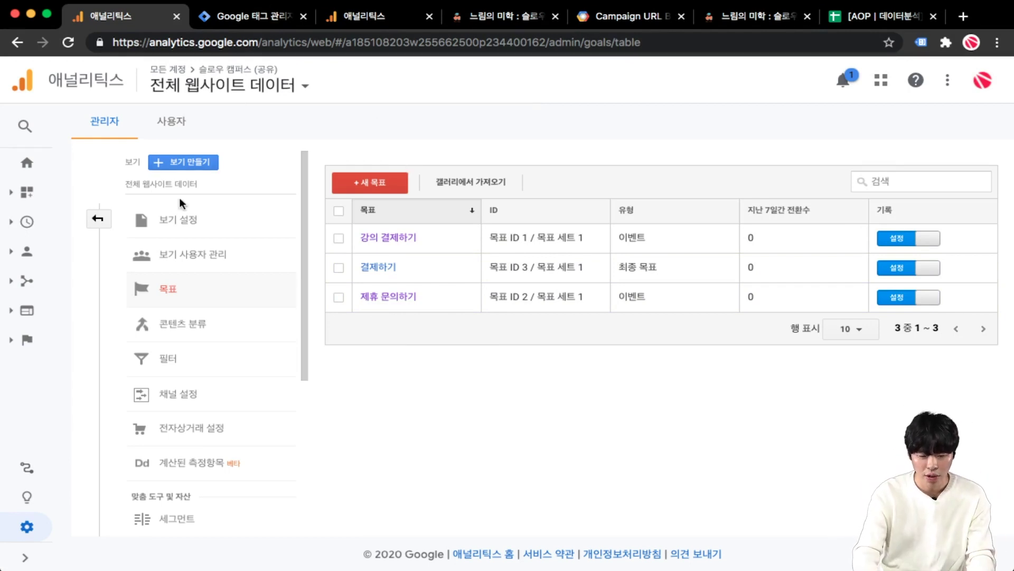
{"action": "left_click", "coordinate": [399, 15]}
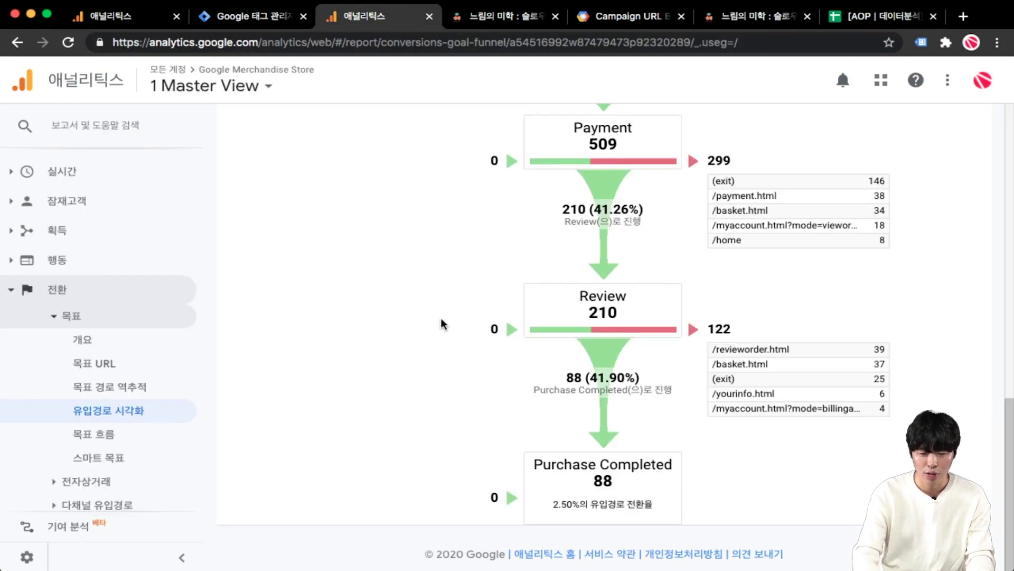
Step: Examine the progression, drop-offs and exit pages at each stage of the Purchase Completed funnel, from Cart to completion
{"action": "scroll", "coordinate": [441, 324], "scroll_direction": "up", "scroll_amount": 3}
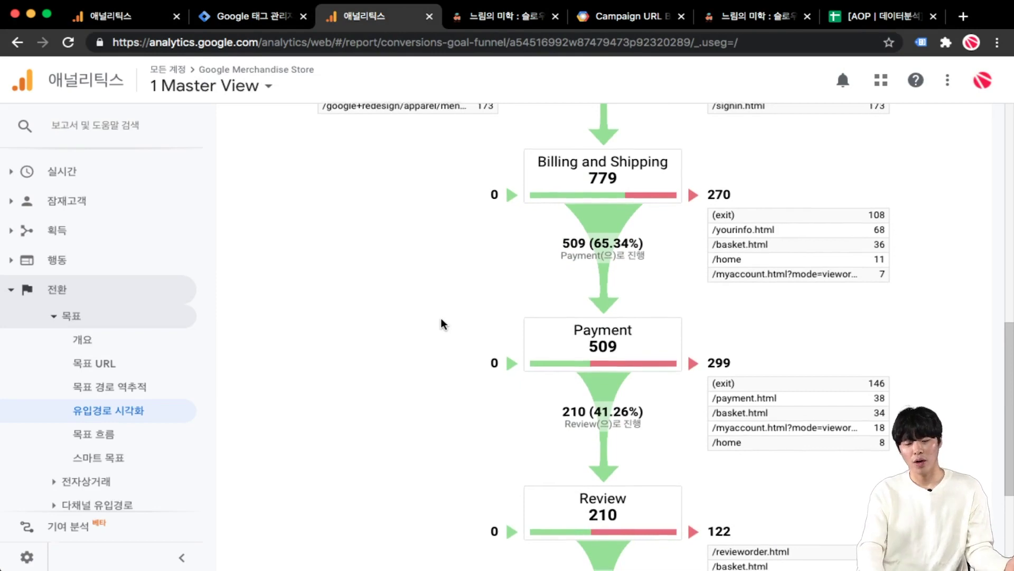
{"action": "scroll", "coordinate": [442, 324], "scroll_direction": "down", "scroll_amount": 4}
{"action": "scroll", "coordinate": [442, 324], "scroll_direction": "up", "scroll_amount": 1}
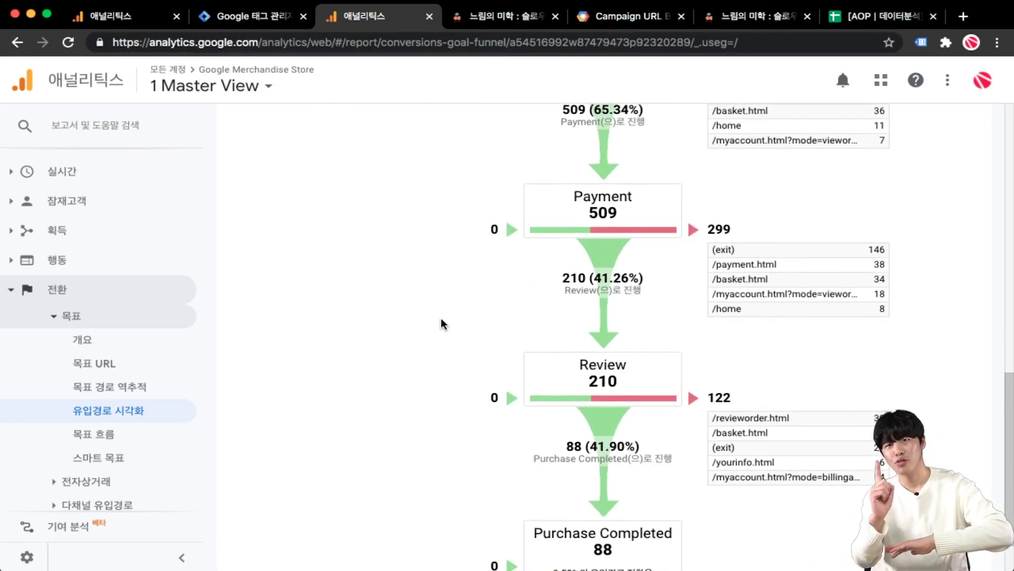
{"action": "scroll", "coordinate": [664, 310], "scroll_direction": "up", "scroll_amount": 2}
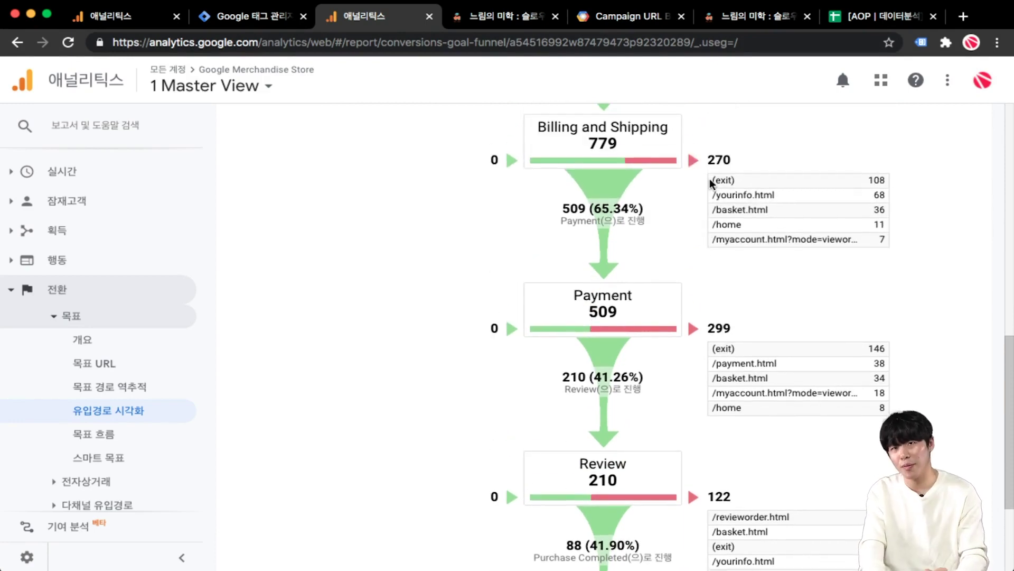
{"action": "scroll", "coordinate": [713, 190], "scroll_direction": "up", "scroll_amount": 1}
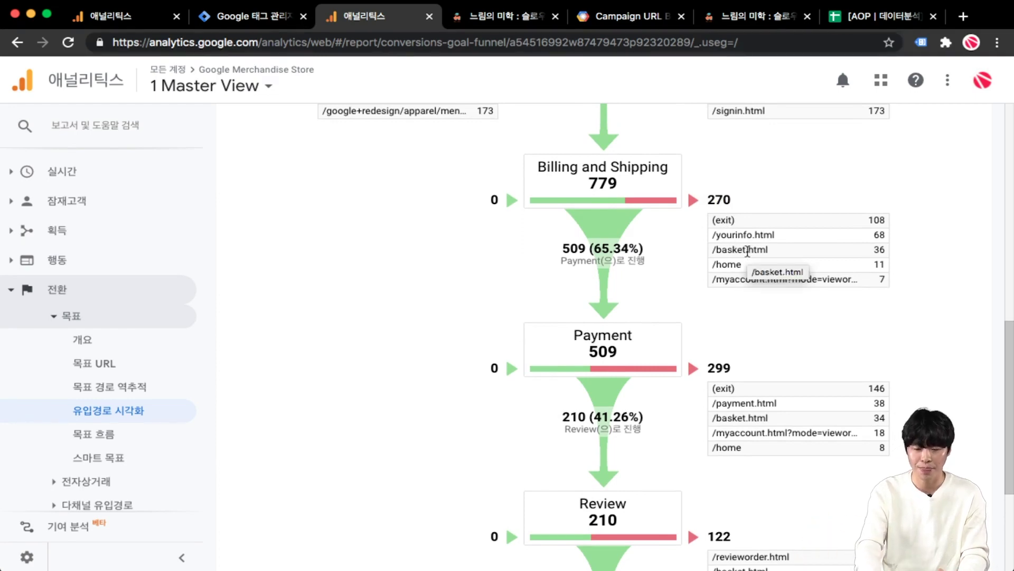
{"action": "scroll", "coordinate": [748, 252], "scroll_direction": "up", "scroll_amount": 3}
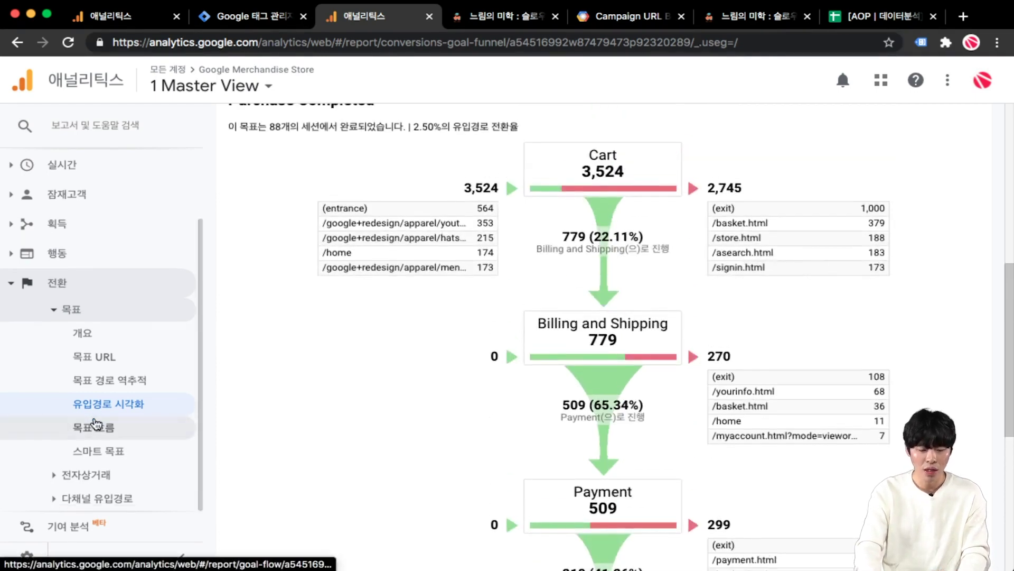
Step: View the e-commerce 결제 행동 report and the session stages in the 쇼핑 행동 report
{"action": "left_click", "coordinate": [118, 474]}
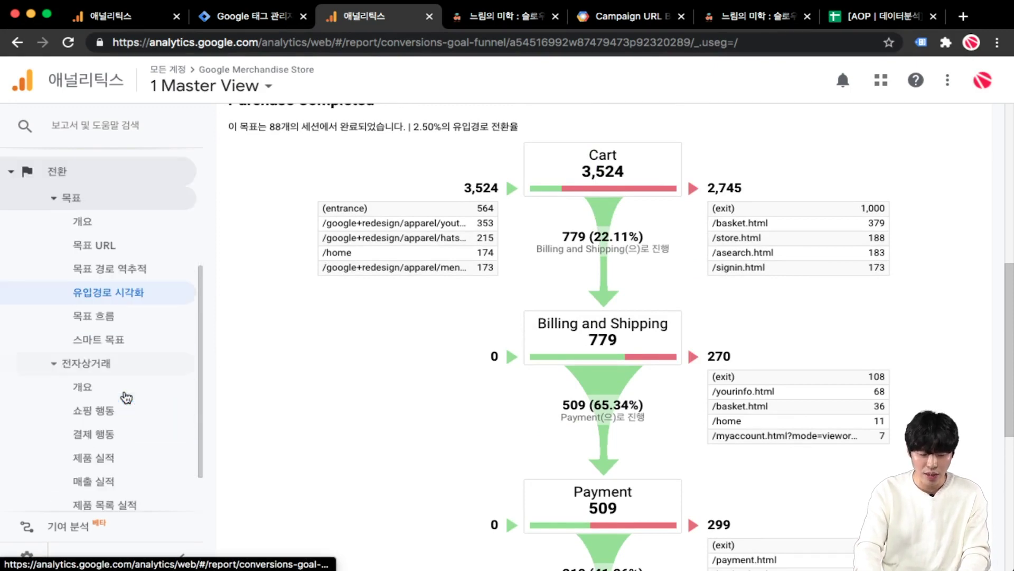
{"action": "left_click", "coordinate": [121, 431]}
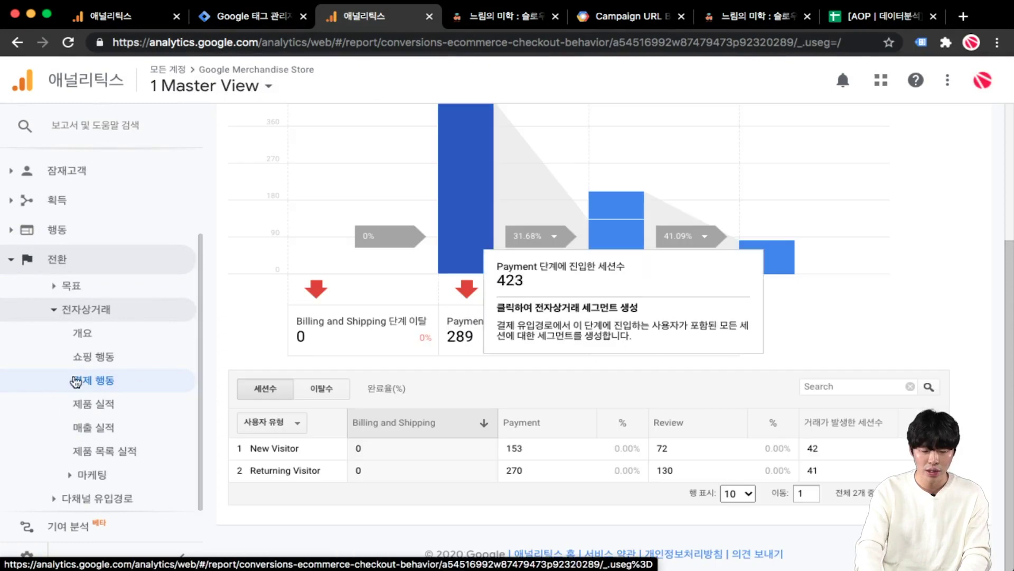
{"action": "left_click", "coordinate": [108, 363]}
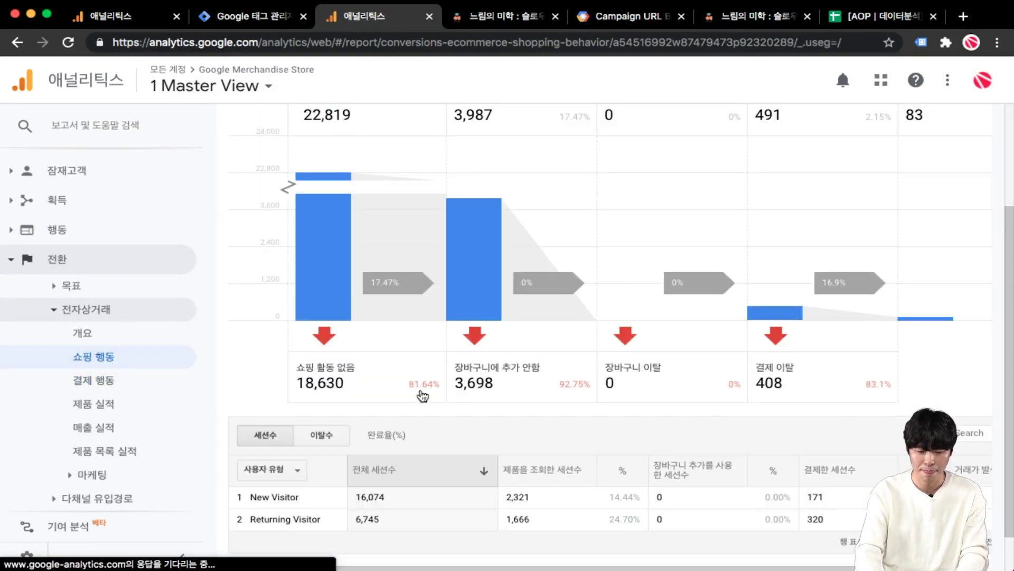
{"action": "scroll", "coordinate": [373, 256], "scroll_direction": "up", "scroll_amount": 3}
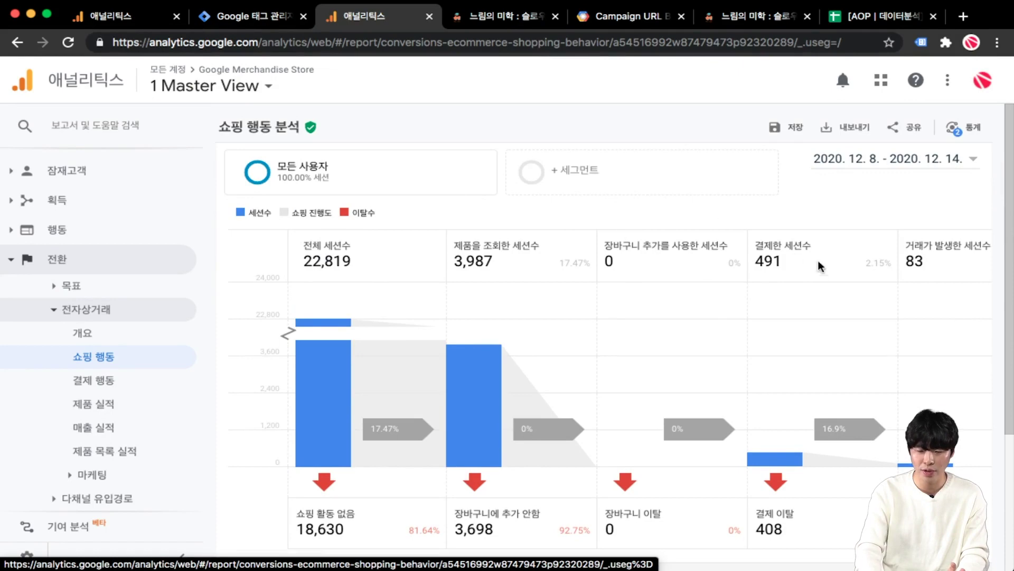
Step: View the product table in the e-commerce 제품 실적 report and the 주문 쿠폰 marketing report
{"action": "left_click", "coordinate": [120, 387]}
{"action": "left_click", "coordinate": [112, 407]}
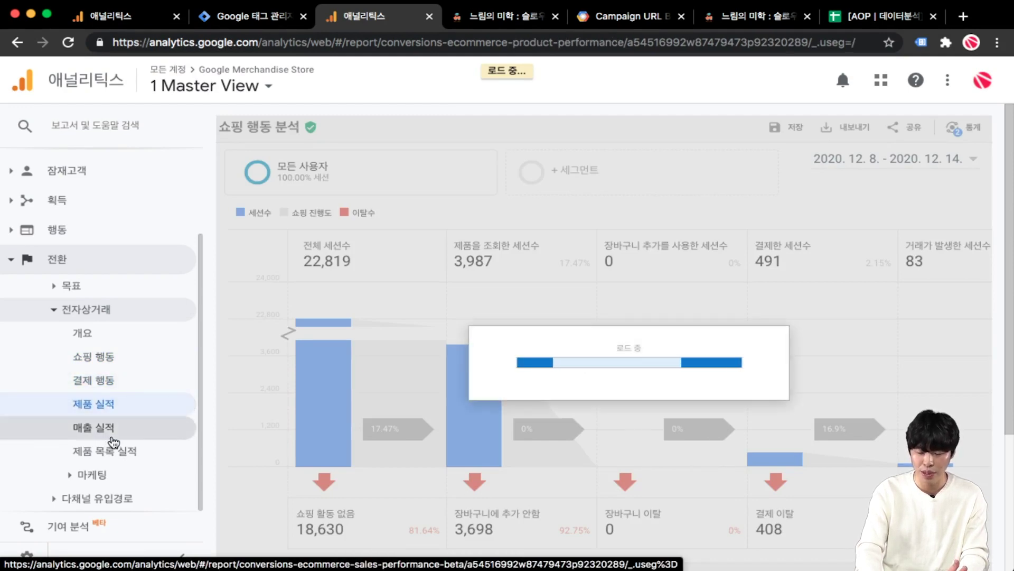
{"action": "scroll", "coordinate": [321, 423], "scroll_direction": "down", "scroll_amount": 6}
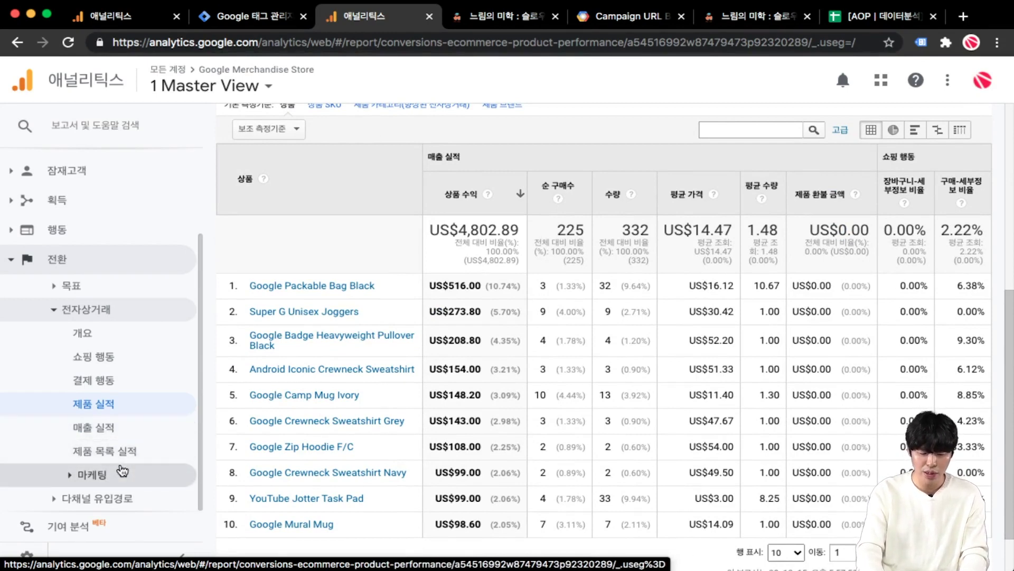
{"action": "left_click", "coordinate": [117, 474]}
{"action": "left_click", "coordinate": [134, 443]}
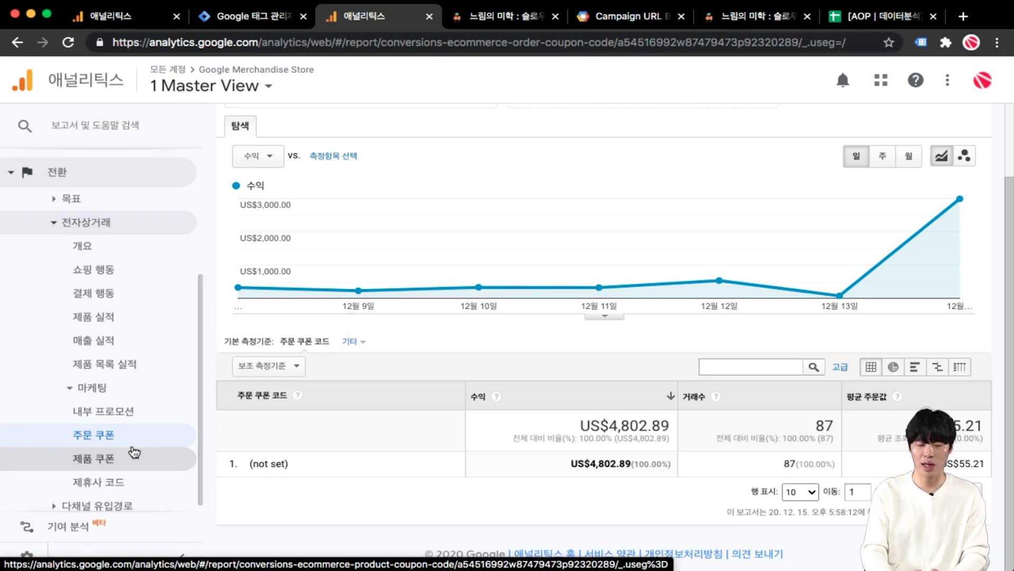
Step: View the multi-channel 지원 전환수 report and show the 인기 전환 경로 report by 소스/매체 경로
{"action": "left_click", "coordinate": [124, 497]}
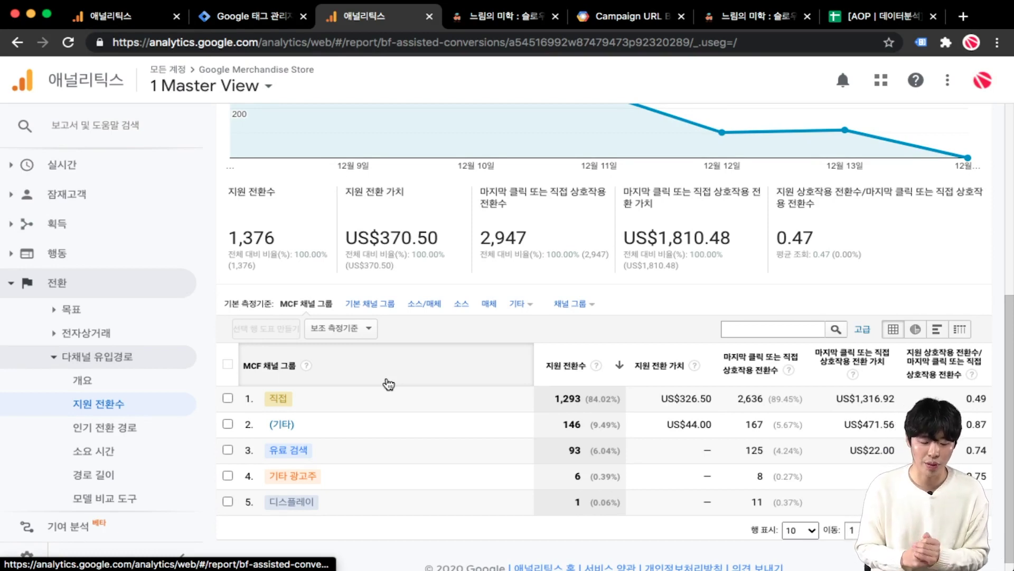
{"action": "left_click", "coordinate": [117, 427]}
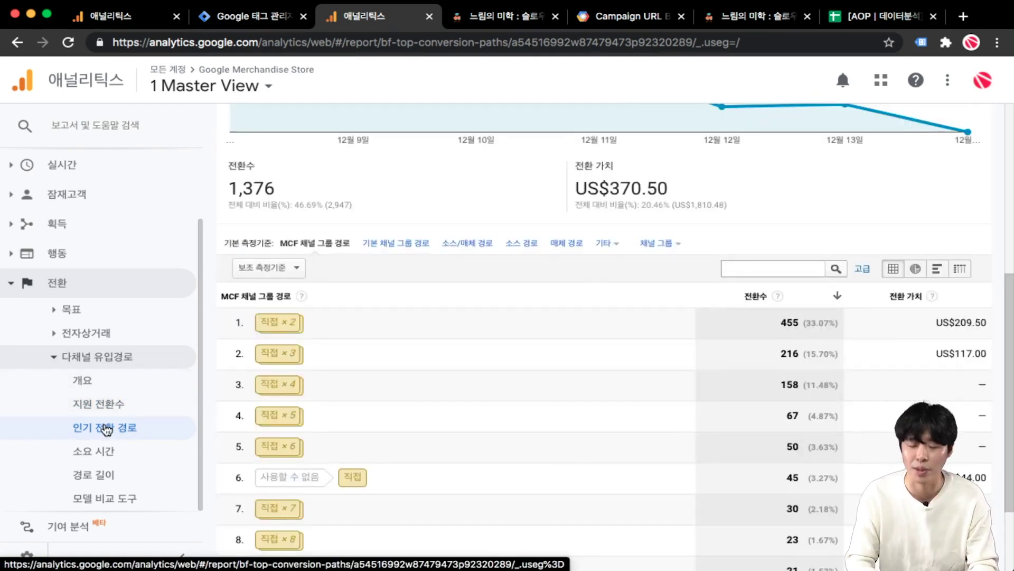
{"action": "left_click", "coordinate": [488, 239]}
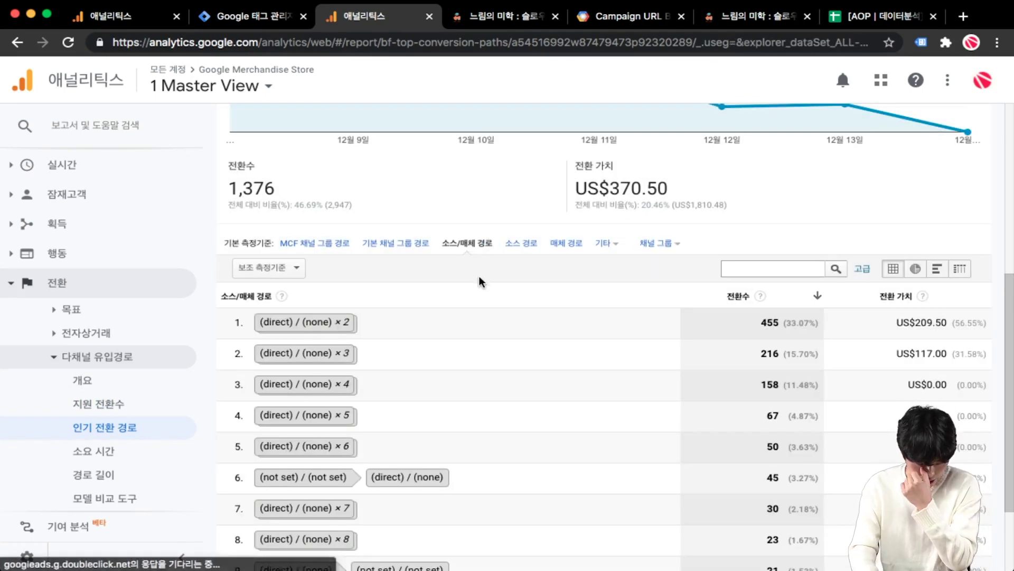
{"action": "scroll", "coordinate": [479, 275], "scroll_direction": "up", "scroll_amount": 2}
{"action": "scroll", "coordinate": [480, 280], "scroll_direction": "up", "scroll_amount": 5}
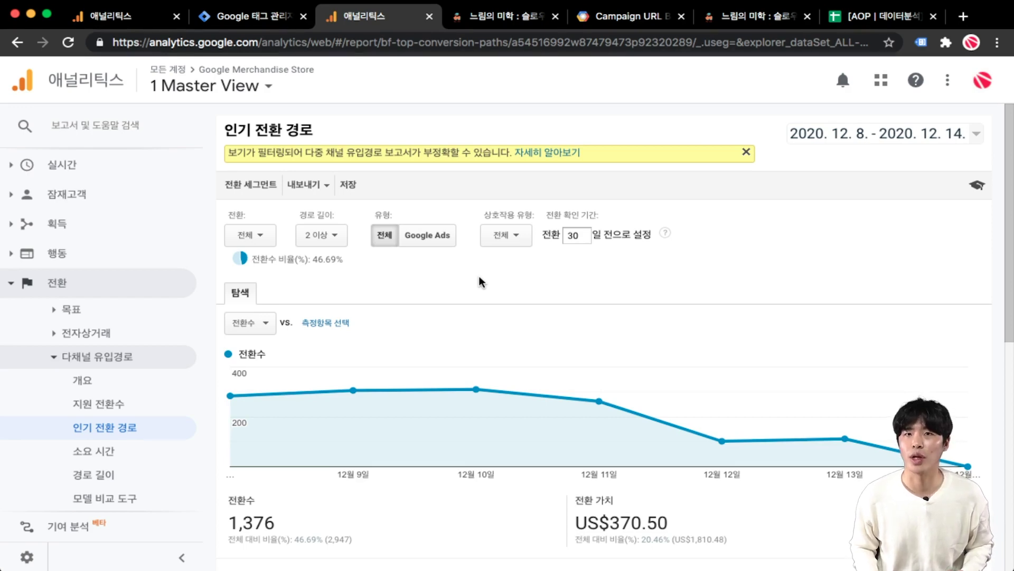
{"action": "scroll", "coordinate": [486, 339], "scroll_direction": "down", "scroll_amount": 6}
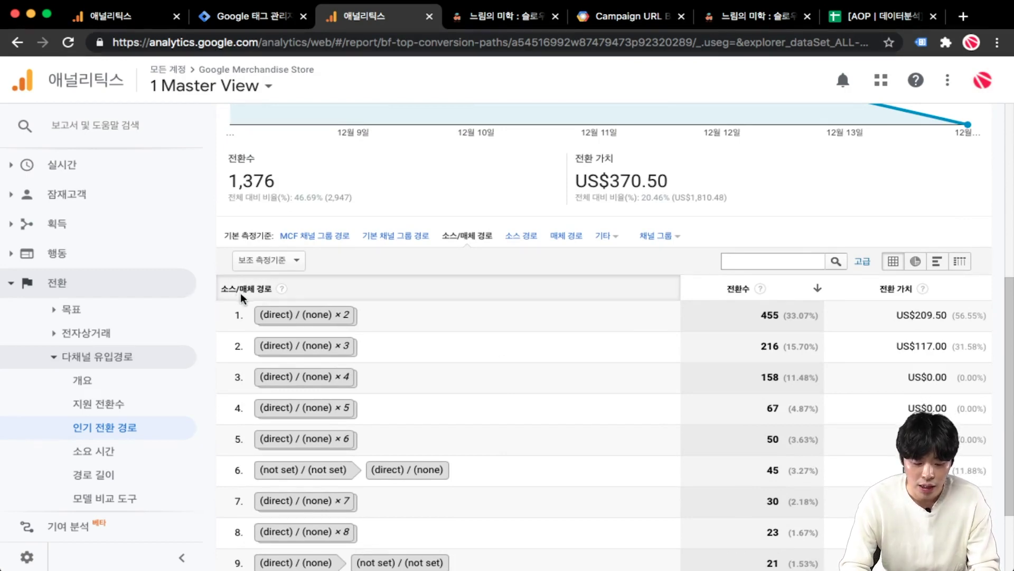
Step: Search the secondary dimensions for 소스 and add 소스 경로 to the conversion path table
{"action": "left_click", "coordinate": [286, 262]}
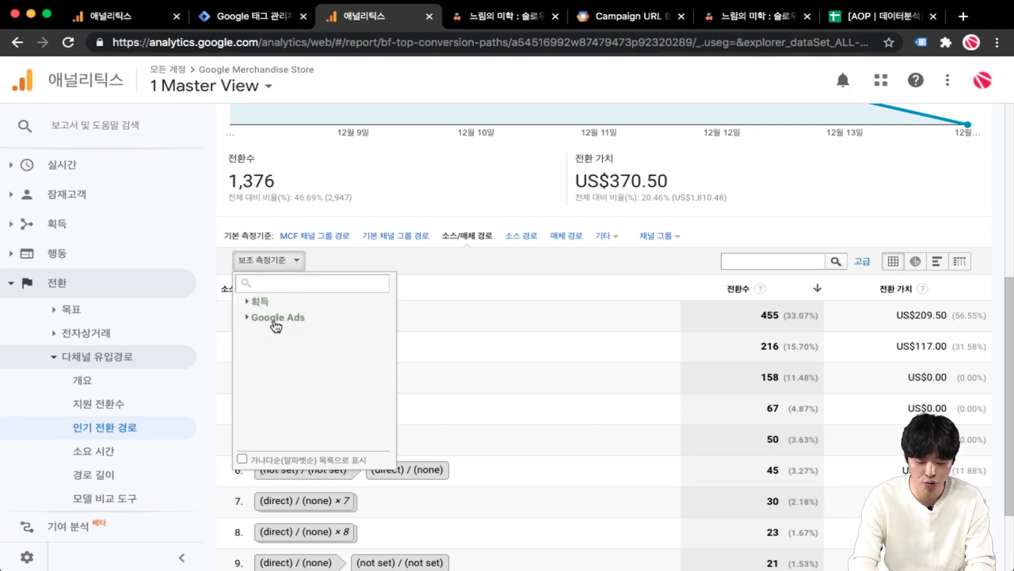
{"action": "type", "text": "ㄱ"}
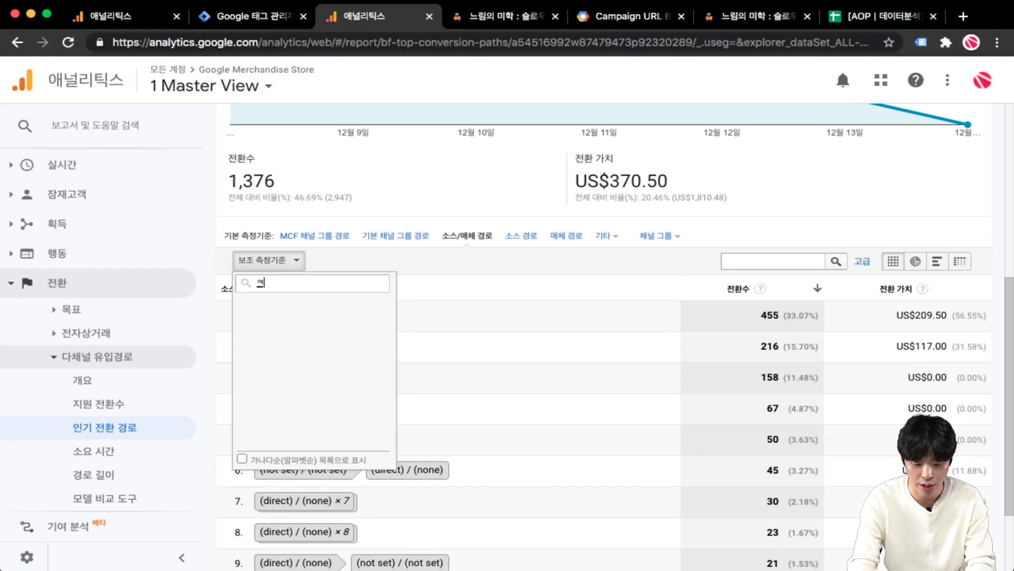
{"action": "key", "text": "BackSpace"}
{"action": "type", "text": "소스"}
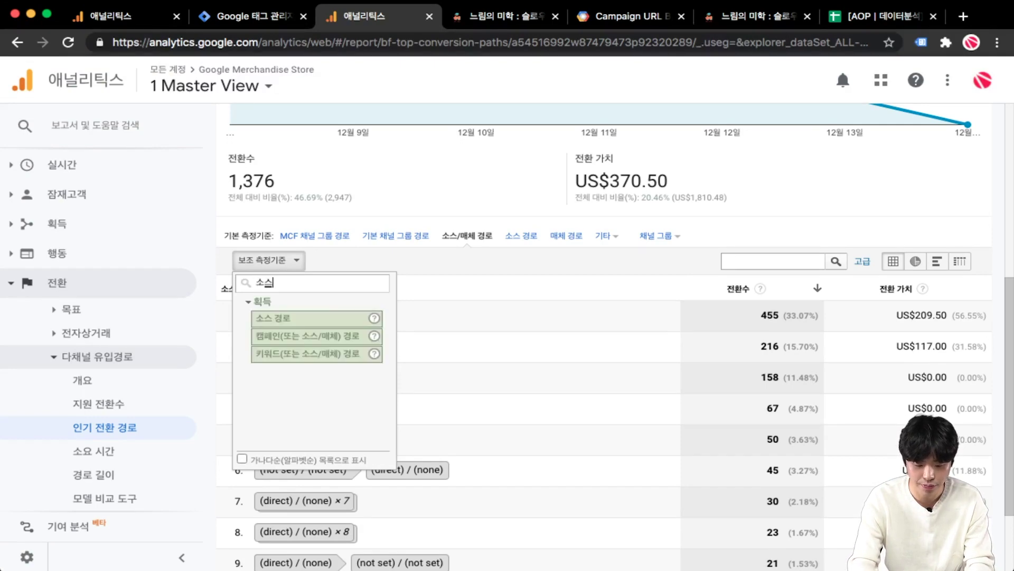
{"action": "key", "text": "Down"}
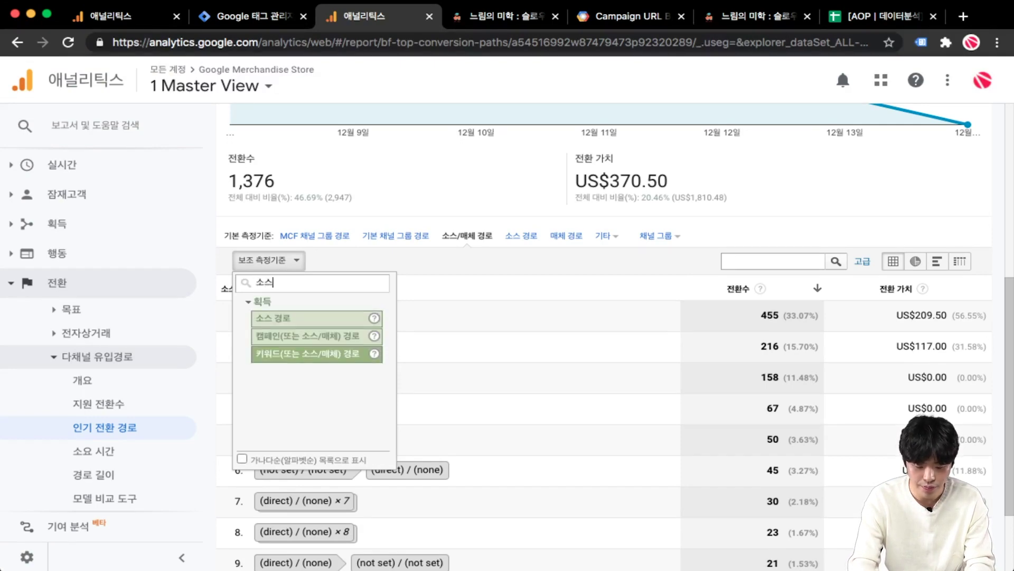
{"action": "key", "text": "Up"}
{"action": "key", "text": "Up"}
{"action": "key", "text": "Return"}
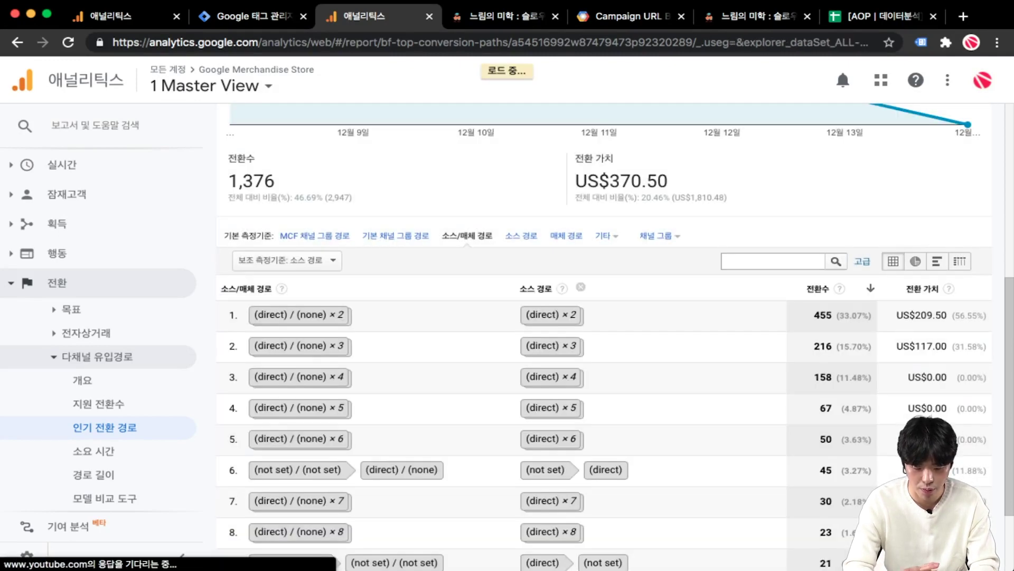
Step: Set the conversion path table's secondary dimension to 캠페인(또는 소스/매체) 경로
{"action": "left_click", "coordinate": [317, 261]}
{"action": "type", "text": "캠페인"}
{"action": "key", "text": "Down"}
{"action": "key", "text": "Return"}
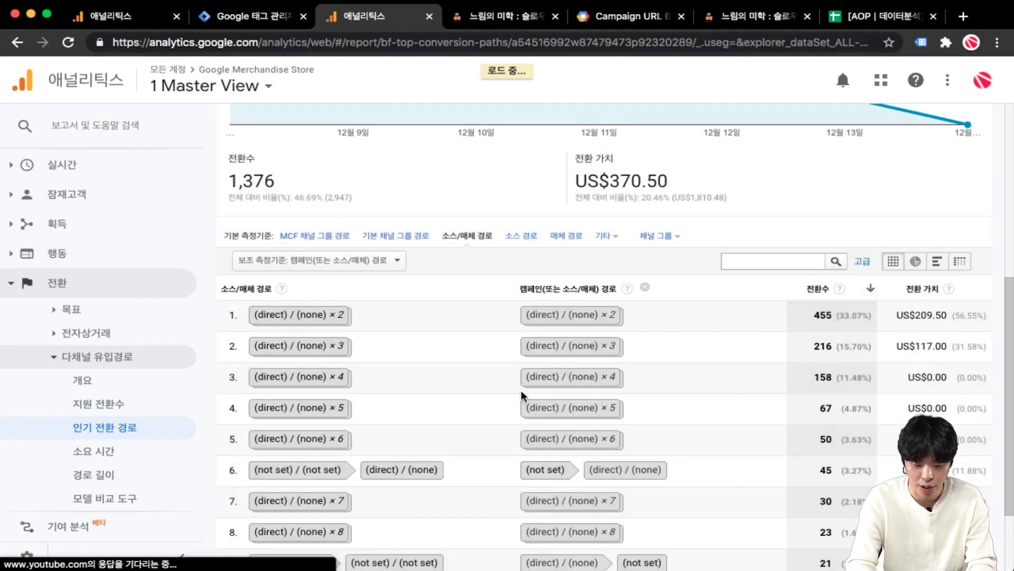
Step: Show 250 rows in the conversion path table
{"action": "scroll", "coordinate": [515, 400], "scroll_direction": "down", "scroll_amount": 3}
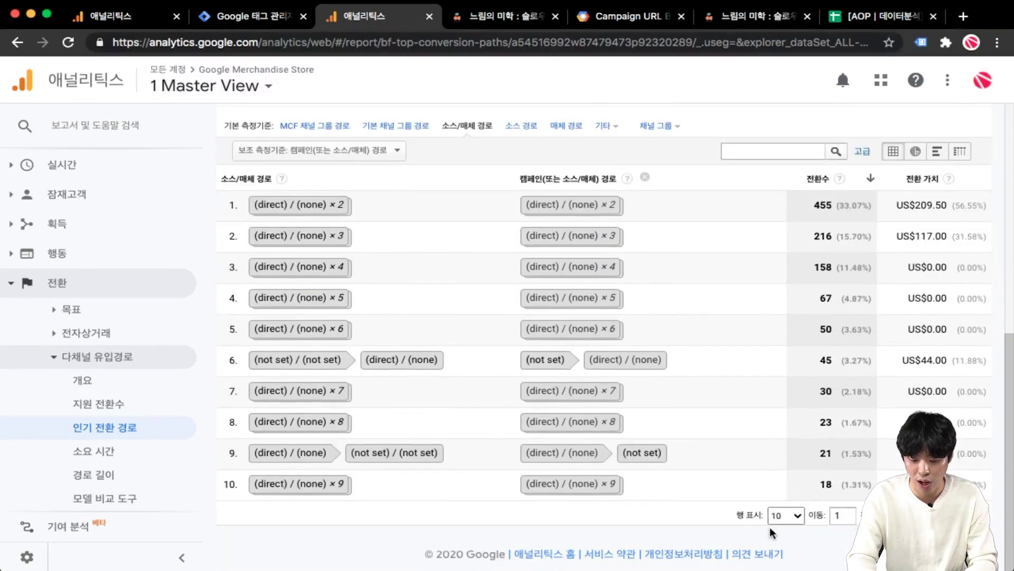
{"action": "left_click", "coordinate": [784, 516]}
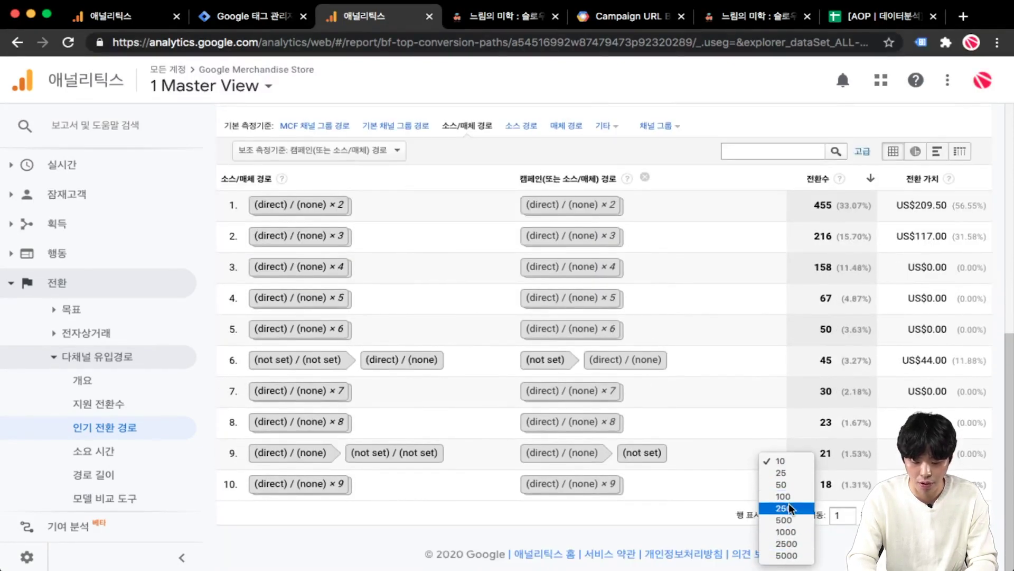
{"action": "left_click", "coordinate": [788, 505]}
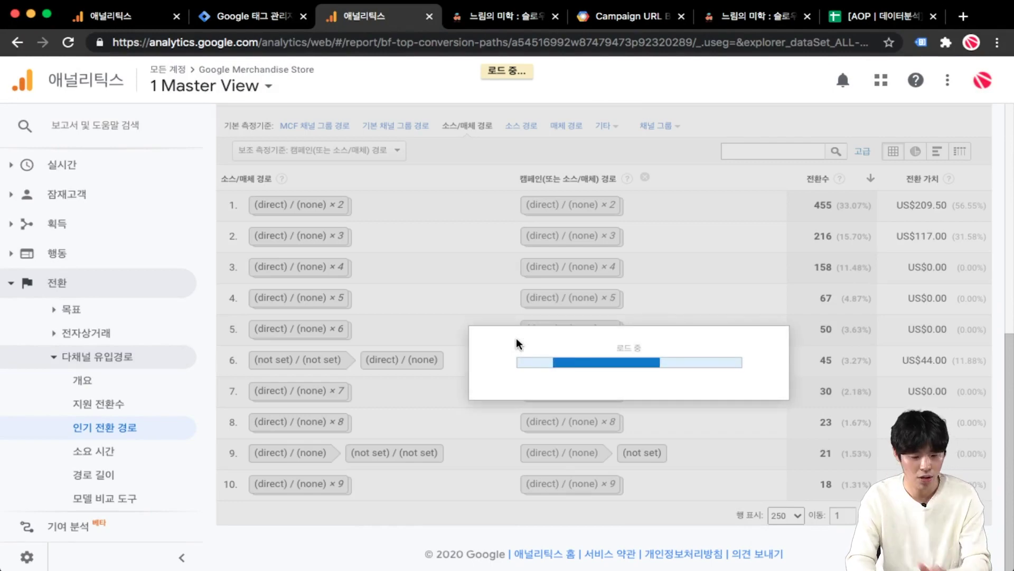
Step: Examine the source/medium touchpoints in rows 13 to 17, including the path from google / cpc to (direct) / (none)
{"action": "scroll", "coordinate": [515, 338], "scroll_direction": "down", "scroll_amount": 3}
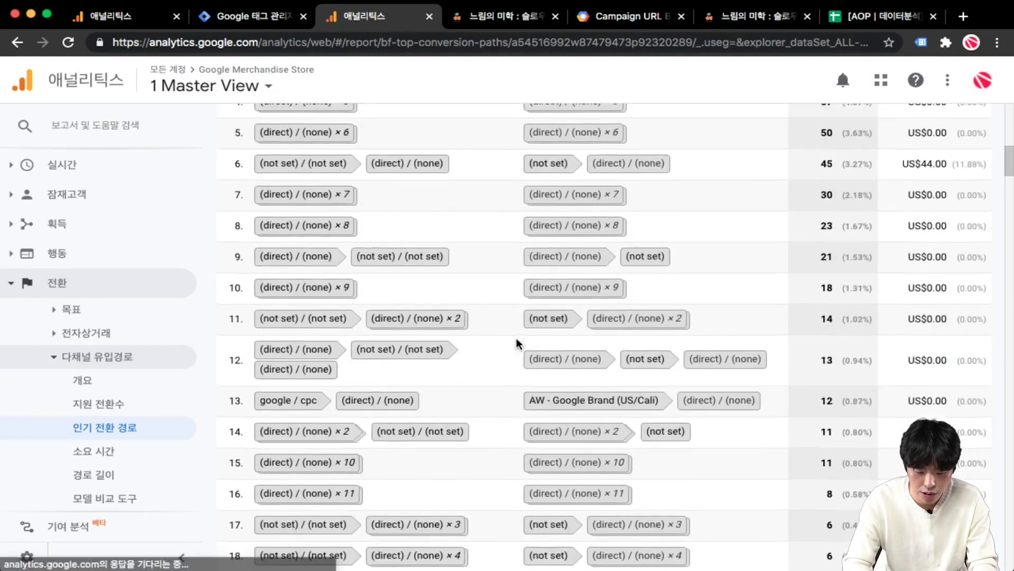
{"action": "scroll", "coordinate": [515, 338], "scroll_direction": "down", "scroll_amount": 1}
{"action": "triple_click", "coordinate": [311, 315]}
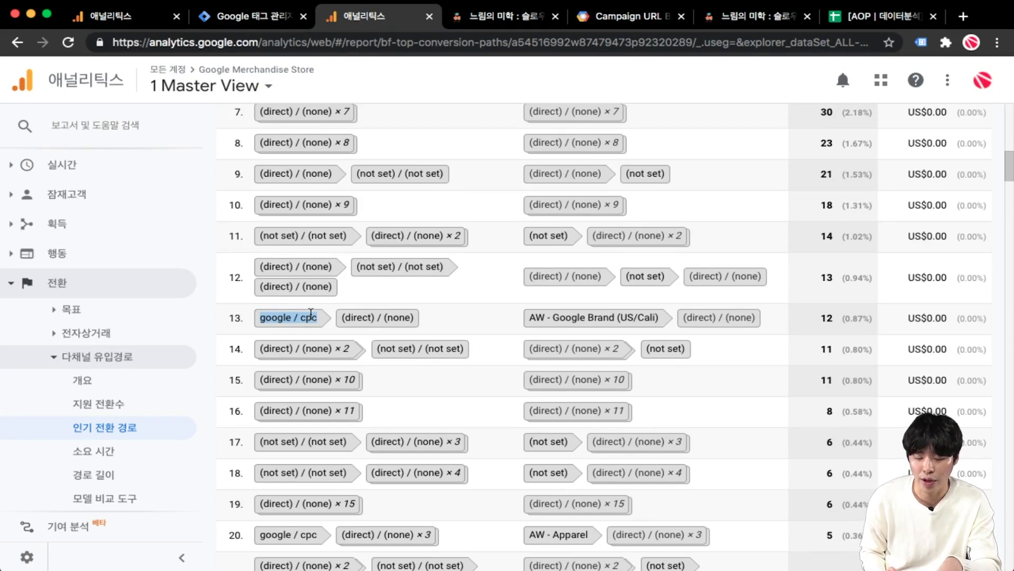
{"action": "scroll", "coordinate": [420, 322], "scroll_direction": "down", "scroll_amount": 3}
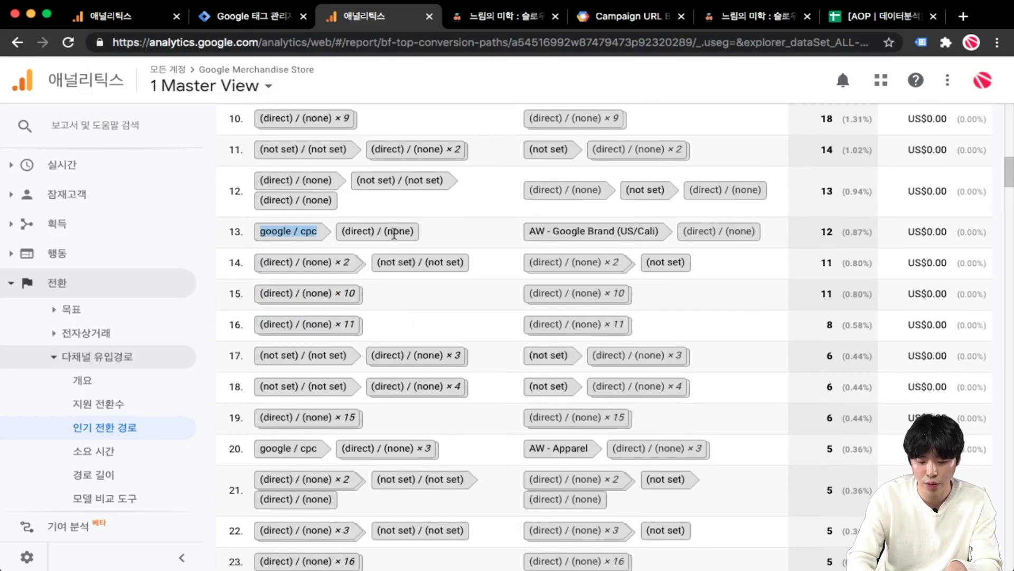
{"action": "triple_click", "coordinate": [395, 233]}
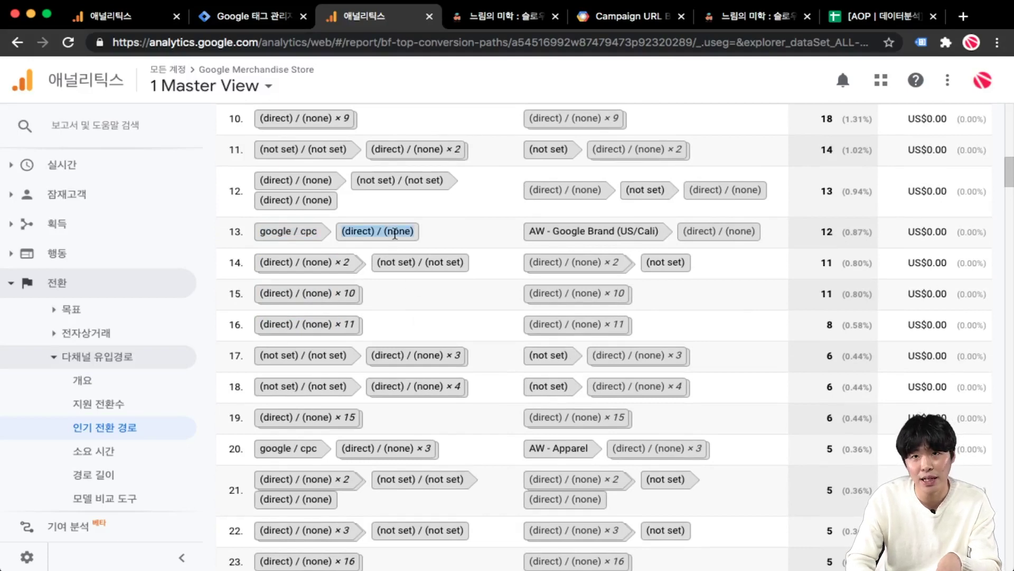
{"action": "triple_click", "coordinate": [404, 262]}
{"action": "triple_click", "coordinate": [412, 351]}
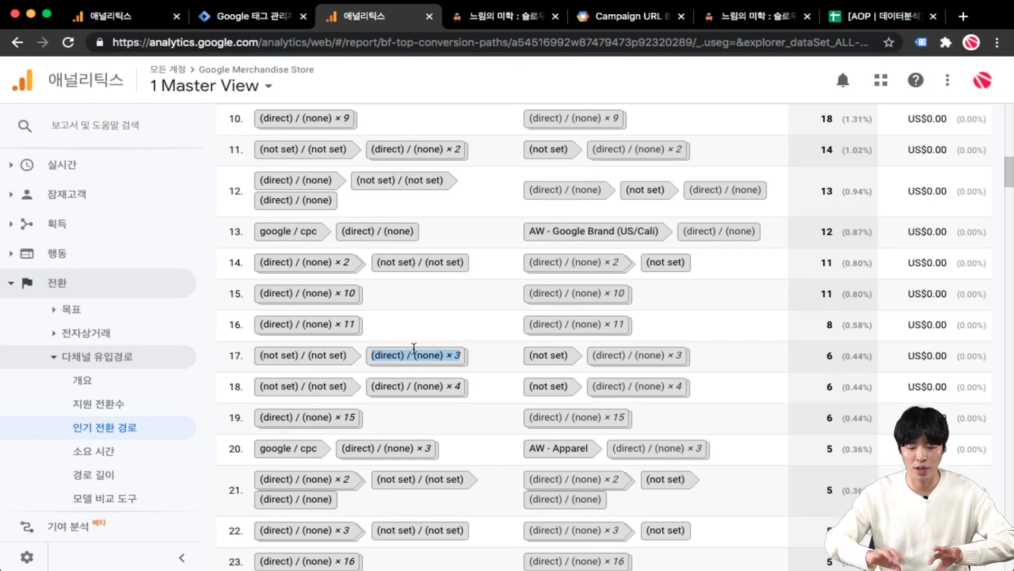
Step: Examine the campaign paths further down the table, including AW - Google Brand (US/Cali) in row 34
{"action": "scroll", "coordinate": [592, 436], "scroll_direction": "down", "scroll_amount": 5}
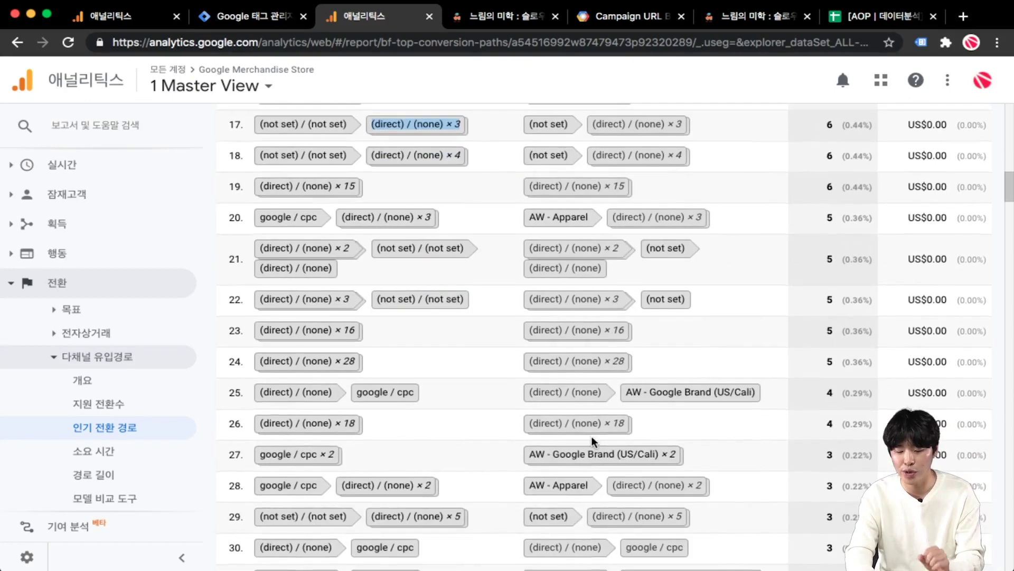
{"action": "scroll", "coordinate": [591, 436], "scroll_direction": "down", "scroll_amount": 6}
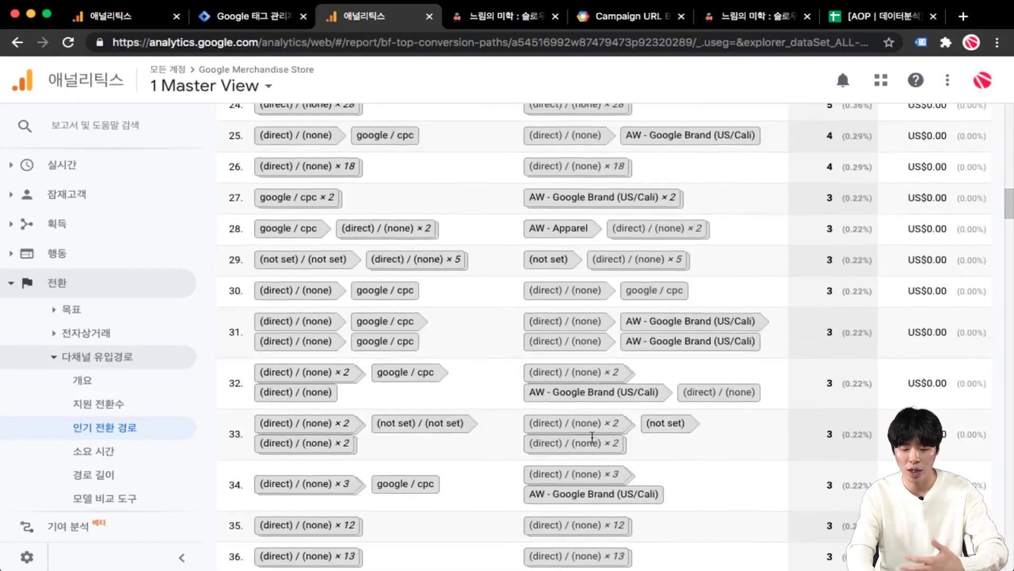
{"action": "scroll", "coordinate": [591, 437], "scroll_direction": "down", "scroll_amount": 3}
{"action": "scroll", "coordinate": [628, 277], "scroll_direction": "down", "scroll_amount": 4}
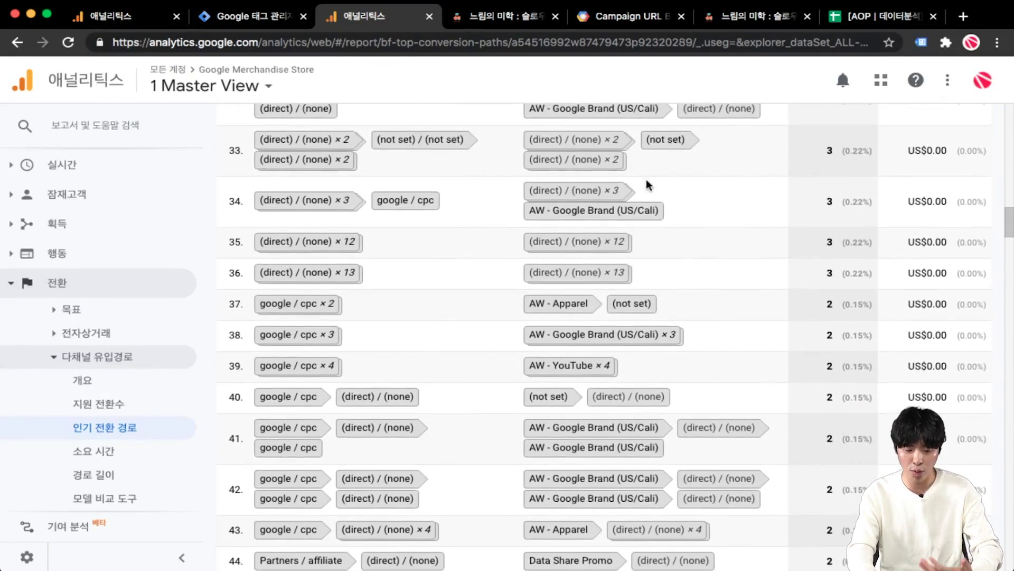
{"action": "triple_click", "coordinate": [601, 148]}
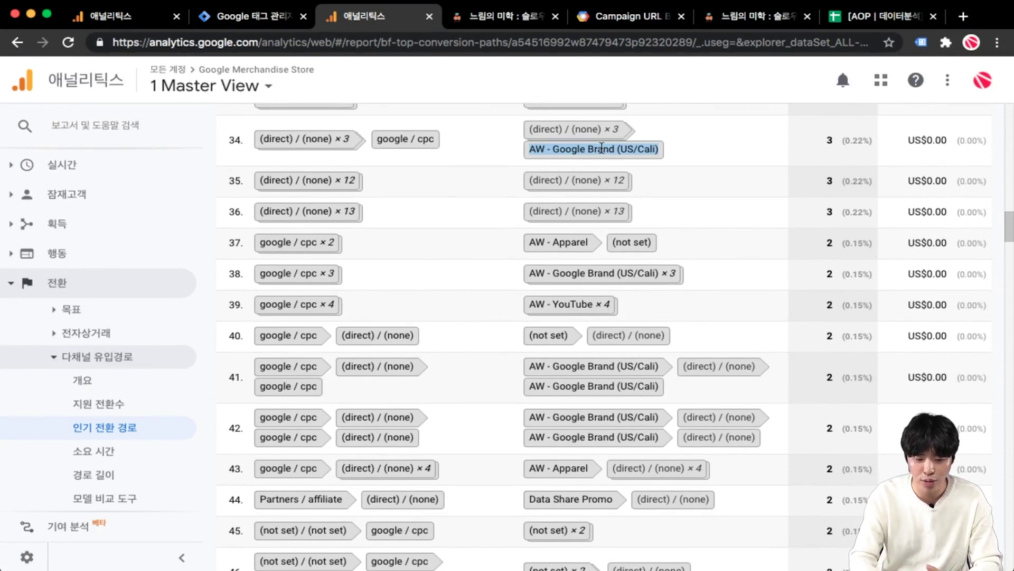
Step: Examine the source/medium and campaign paths in rows 38 to 96, including the repeated AW - Google Brand (US/Cali) path in row 38
{"action": "triple_click", "coordinate": [592, 273]}
{"action": "scroll", "coordinate": [529, 369], "scroll_direction": "down", "scroll_amount": 1}
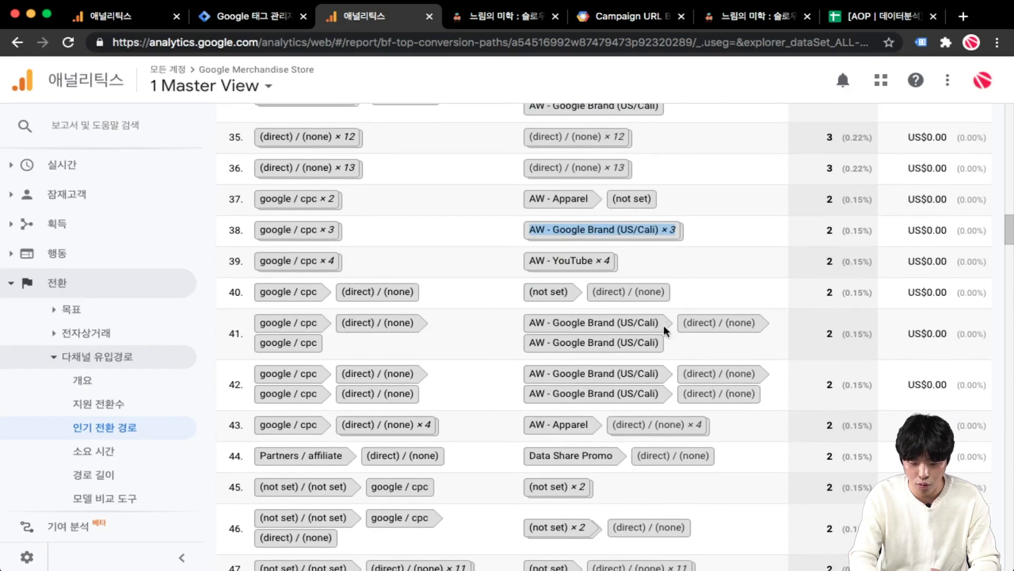
{"action": "scroll", "coordinate": [630, 379], "scroll_direction": "down", "scroll_amount": 3}
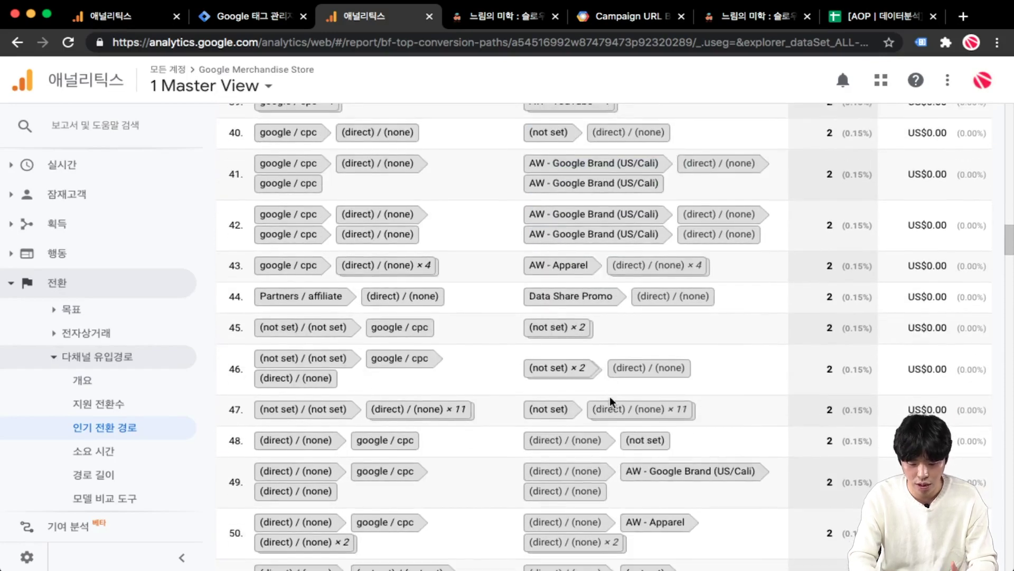
{"action": "scroll", "coordinate": [608, 370], "scroll_direction": "down", "scroll_amount": 14}
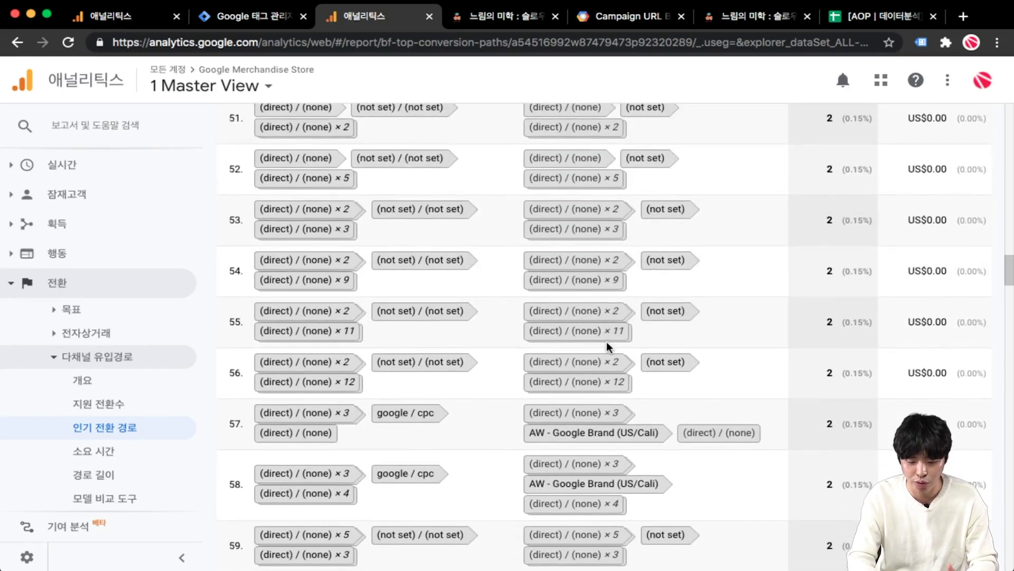
{"action": "scroll", "coordinate": [607, 342], "scroll_direction": "down", "scroll_amount": 10}
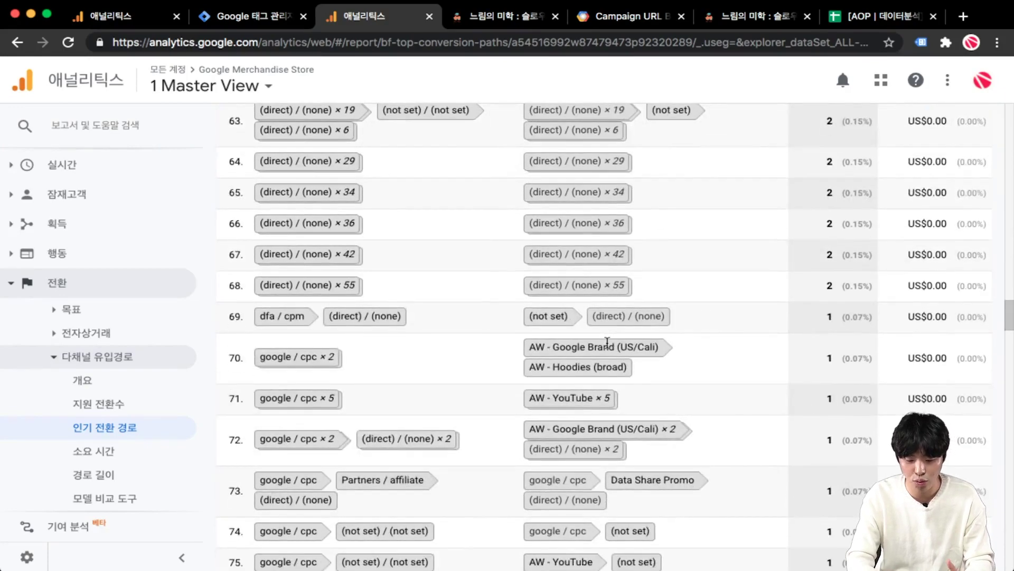
{"action": "scroll", "coordinate": [531, 413], "scroll_direction": "down", "scroll_amount": 9}
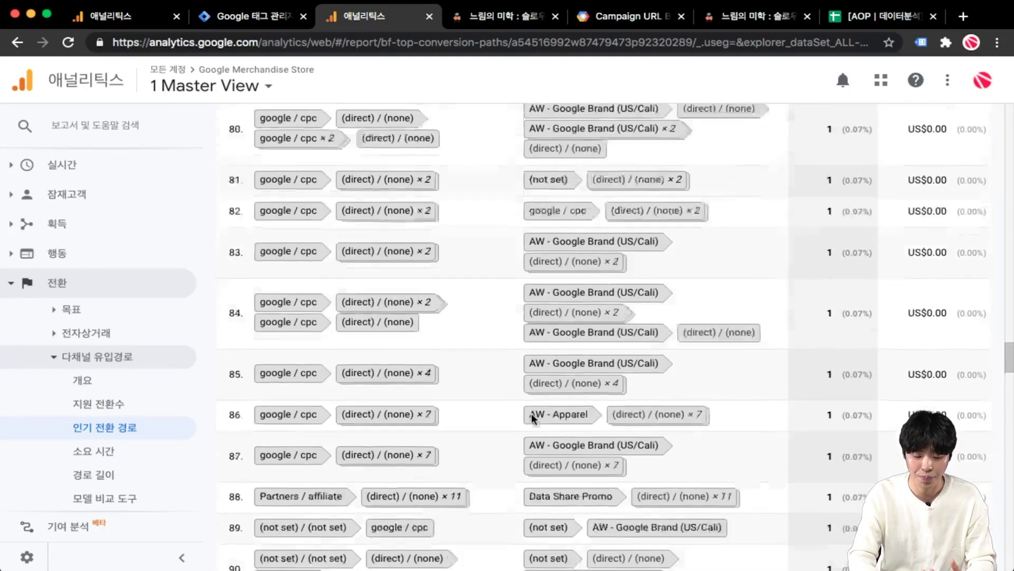
{"action": "scroll", "coordinate": [532, 414], "scroll_direction": "down", "scroll_amount": 3}
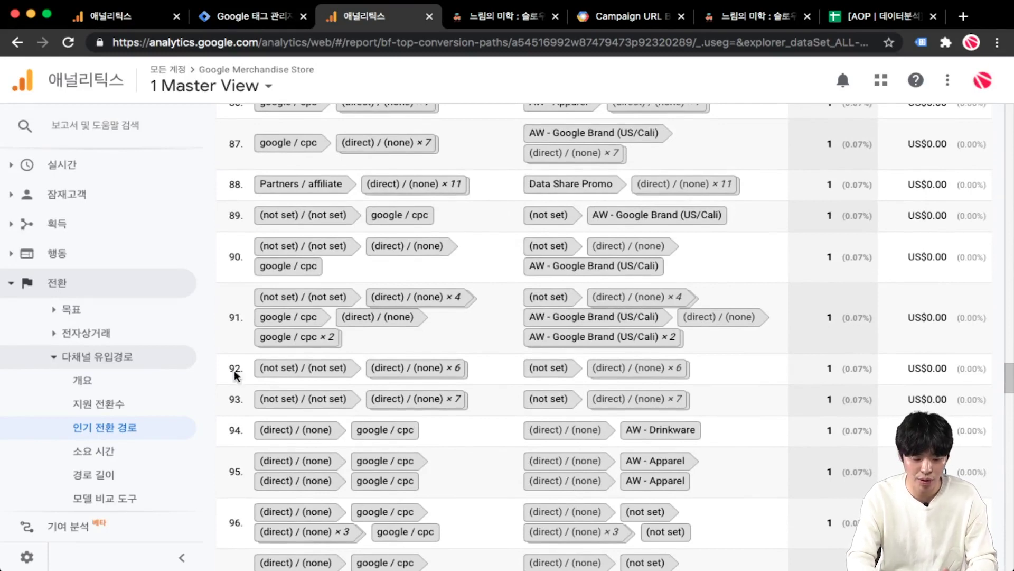
Step: Open the 지원 전환수 report under 다채널 유입경로 and set its primary dimension to 소스/매체
{"action": "left_click", "coordinate": [148, 405]}
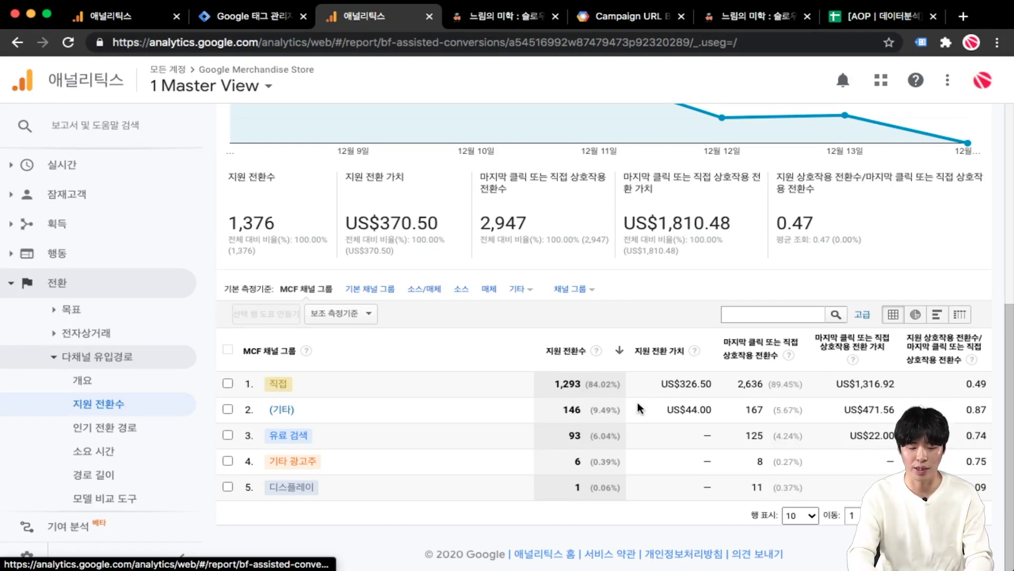
{"action": "left_click", "coordinate": [420, 289]}
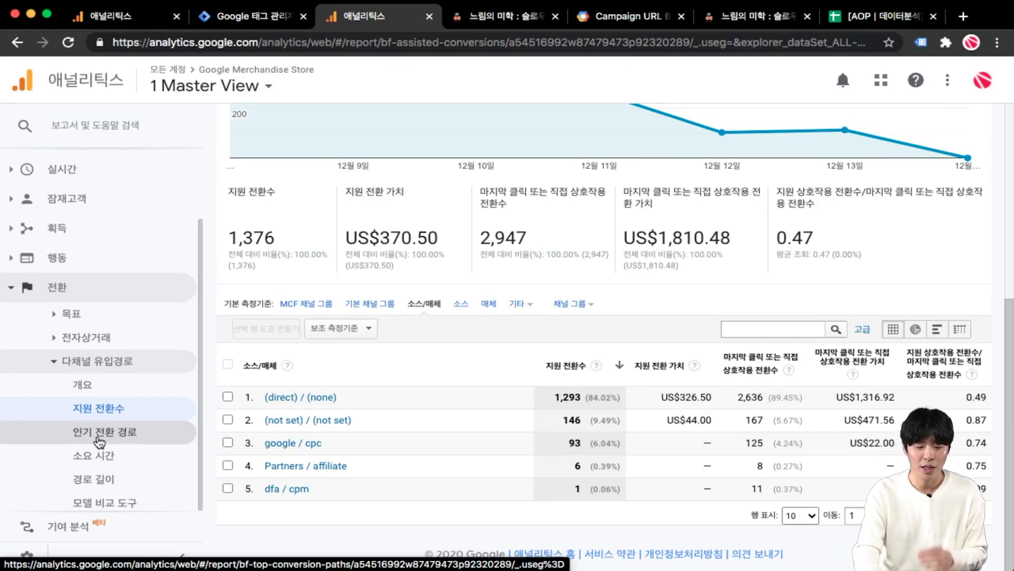
{"action": "scroll", "coordinate": [106, 441], "scroll_direction": "up", "scroll_amount": 2}
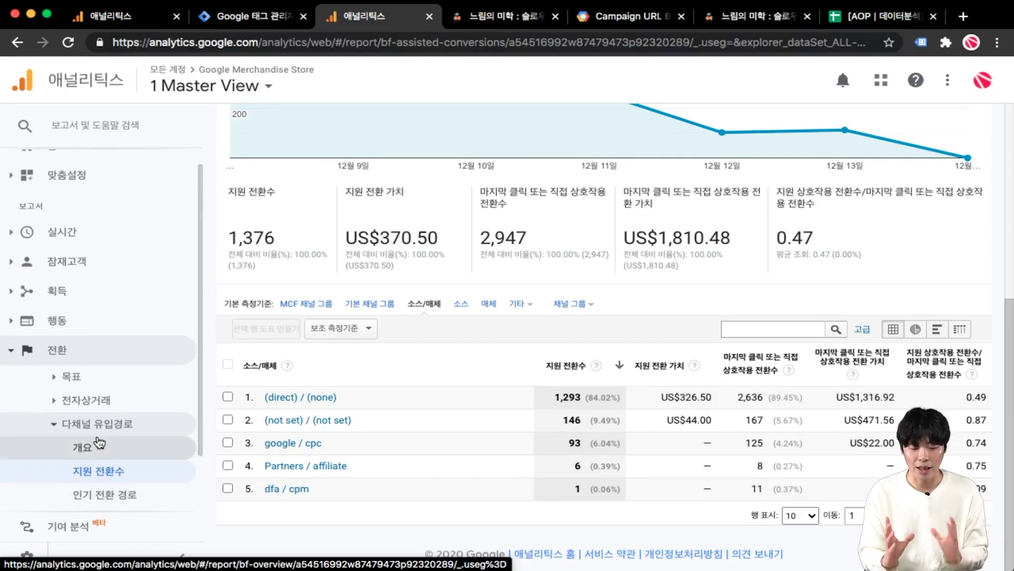